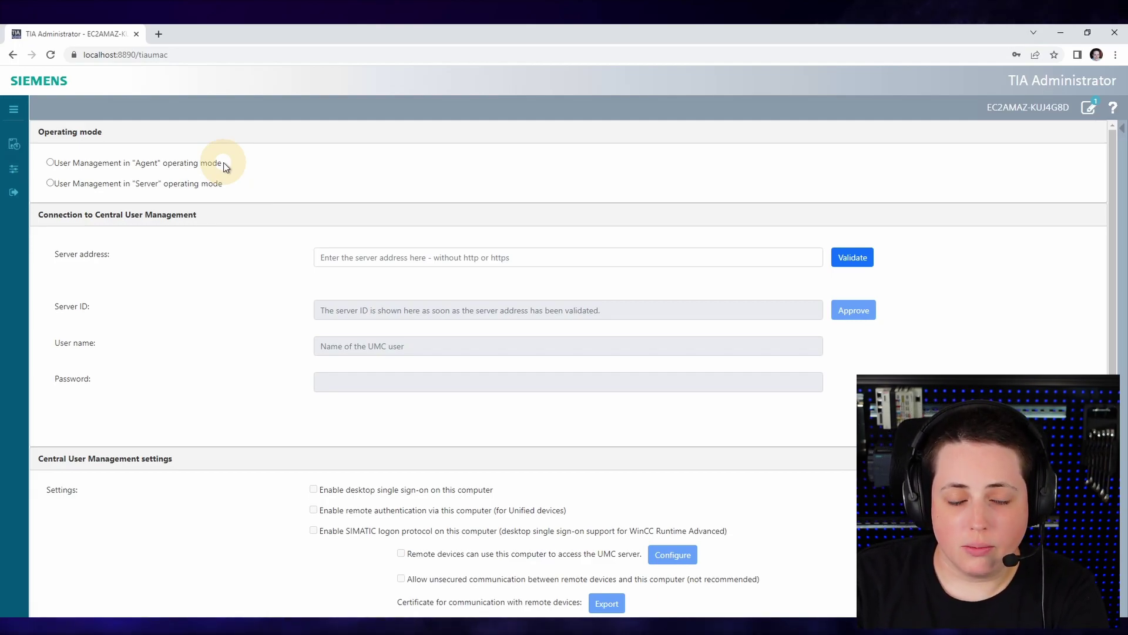
# - Switch TIA Administrator to Agent mode and validate umcRing as the UMC server address
pyautogui.click(144, 164)
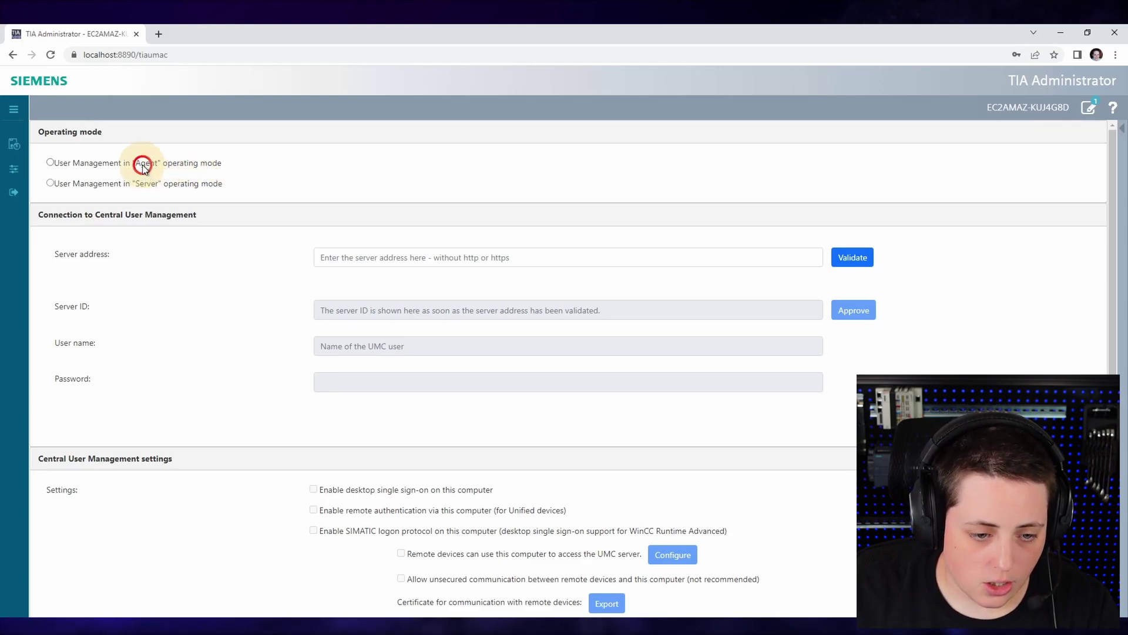
pyautogui.click(419, 256)
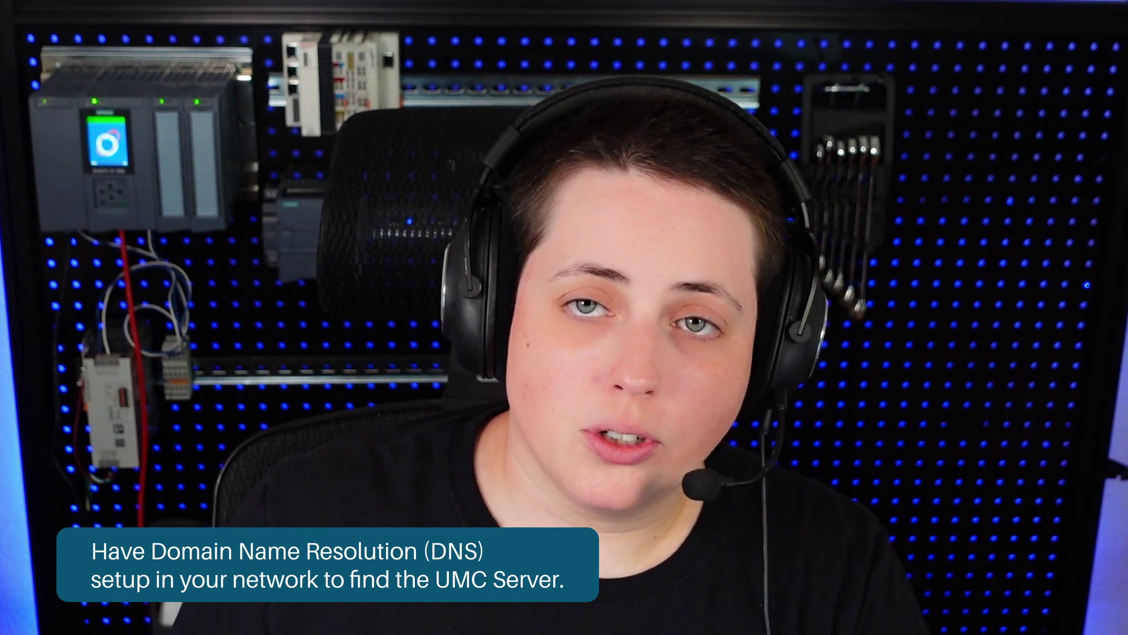
pyautogui.write('umcRing')
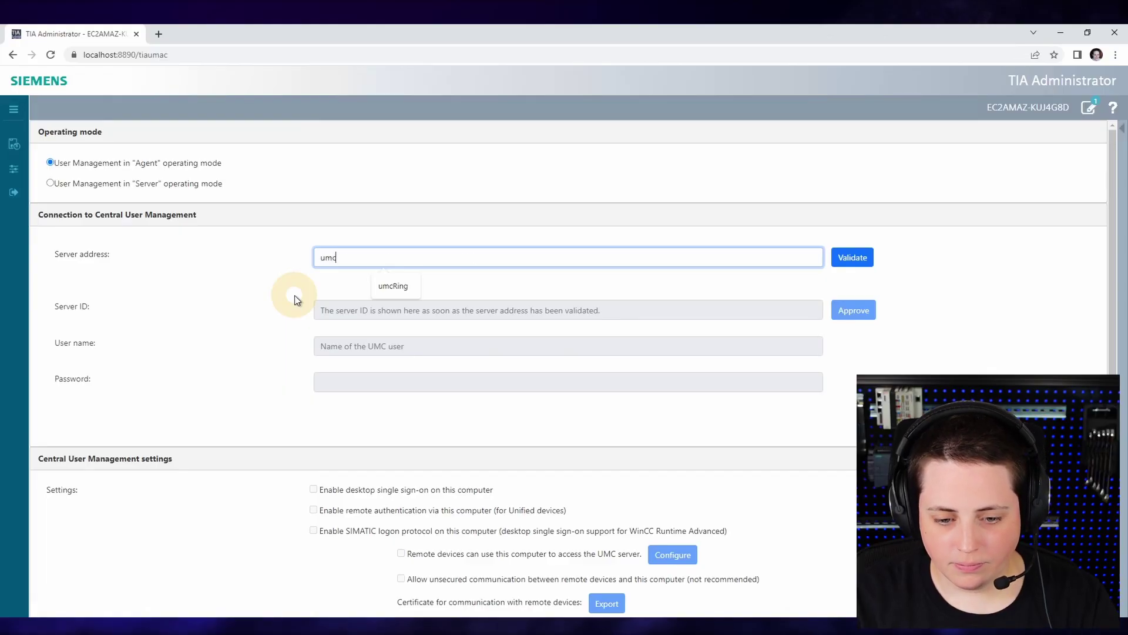
pyautogui.press('Return')
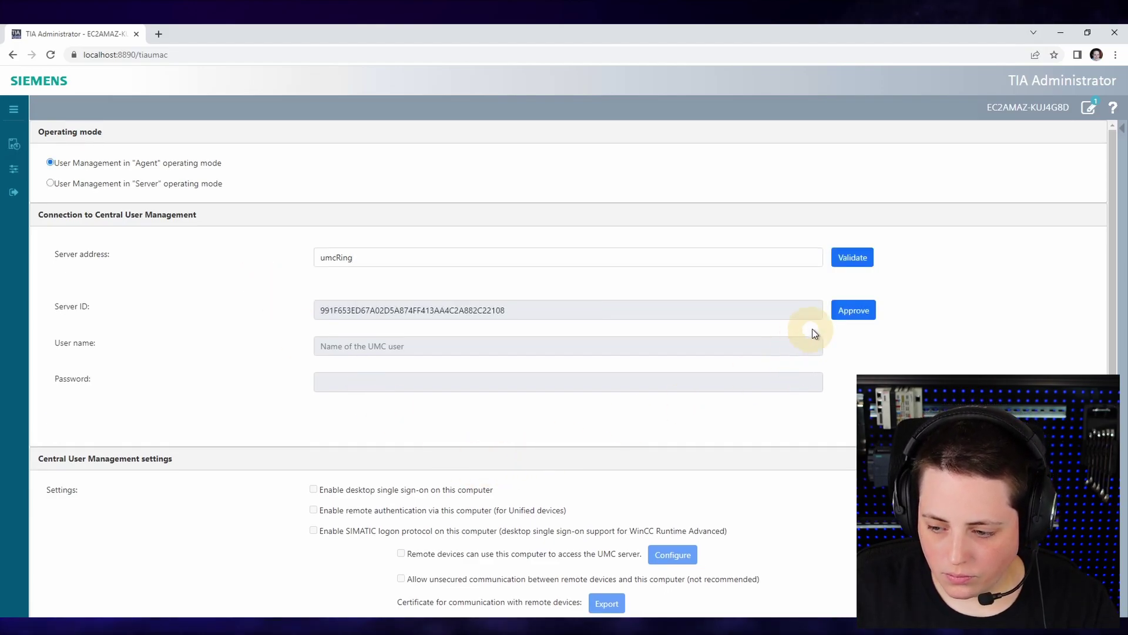
# - Approve the umcRing server ID, enter the UMC user's credentials and connect
pyautogui.click(836, 317)
pyautogui.click(390, 372)
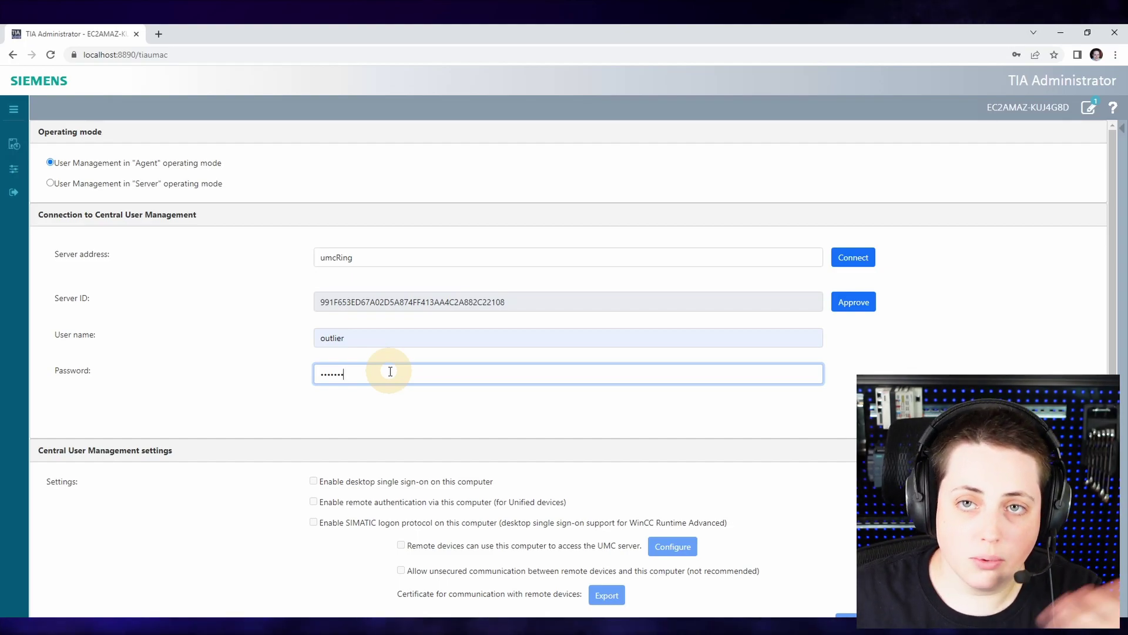
pyautogui.click(851, 302)
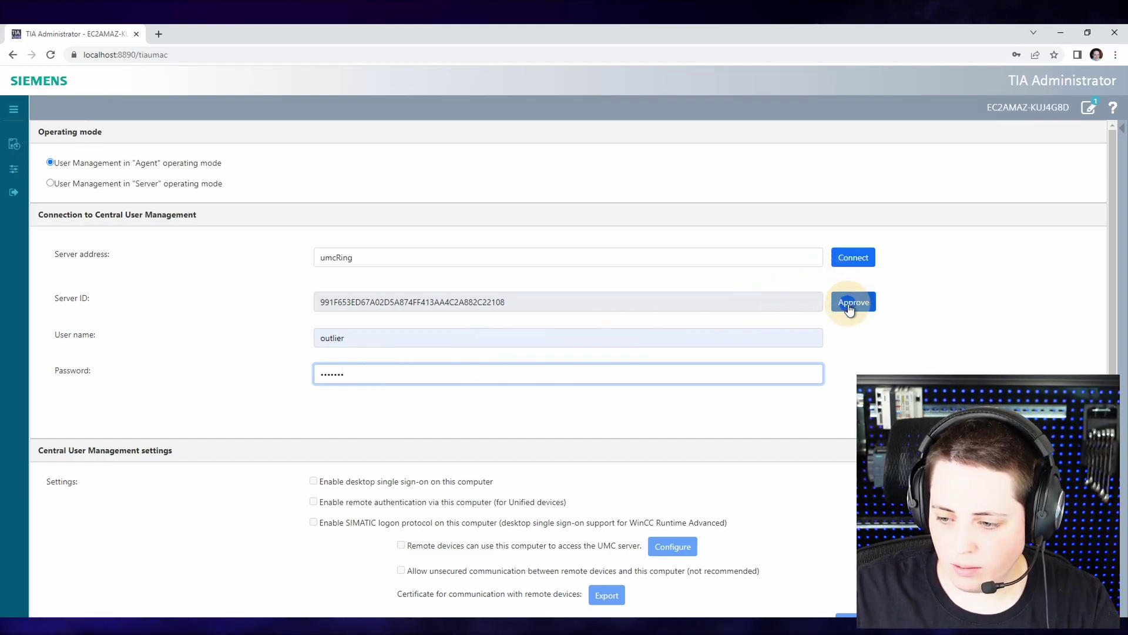
pyautogui.click(852, 258)
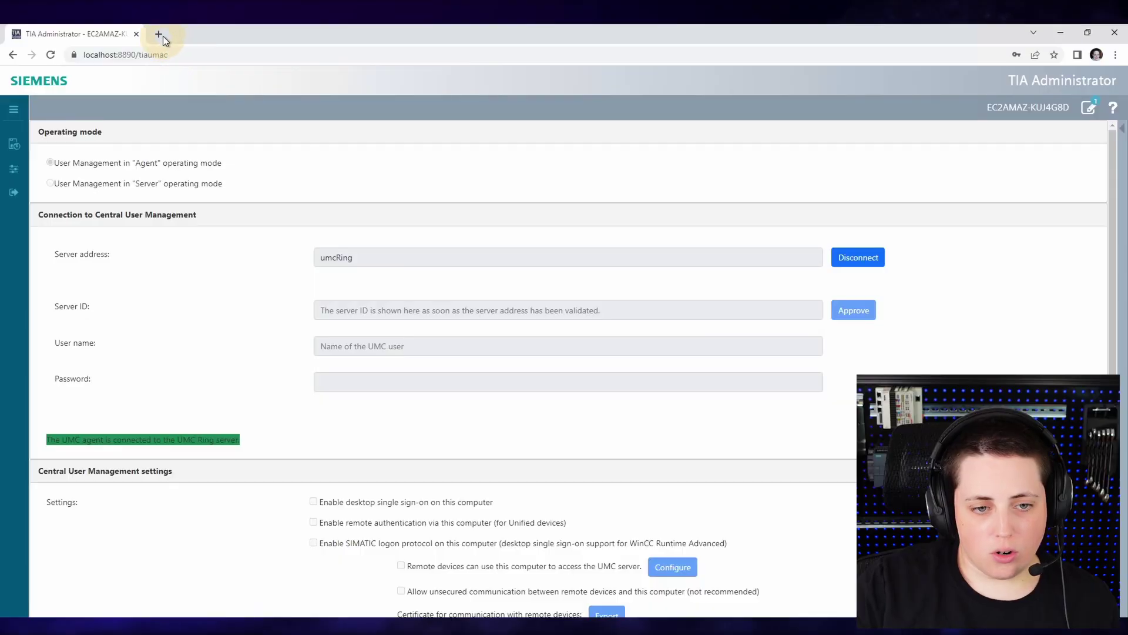
# - Open a new blank browser tab next to TIA Administrator
pyautogui.click(160, 35)
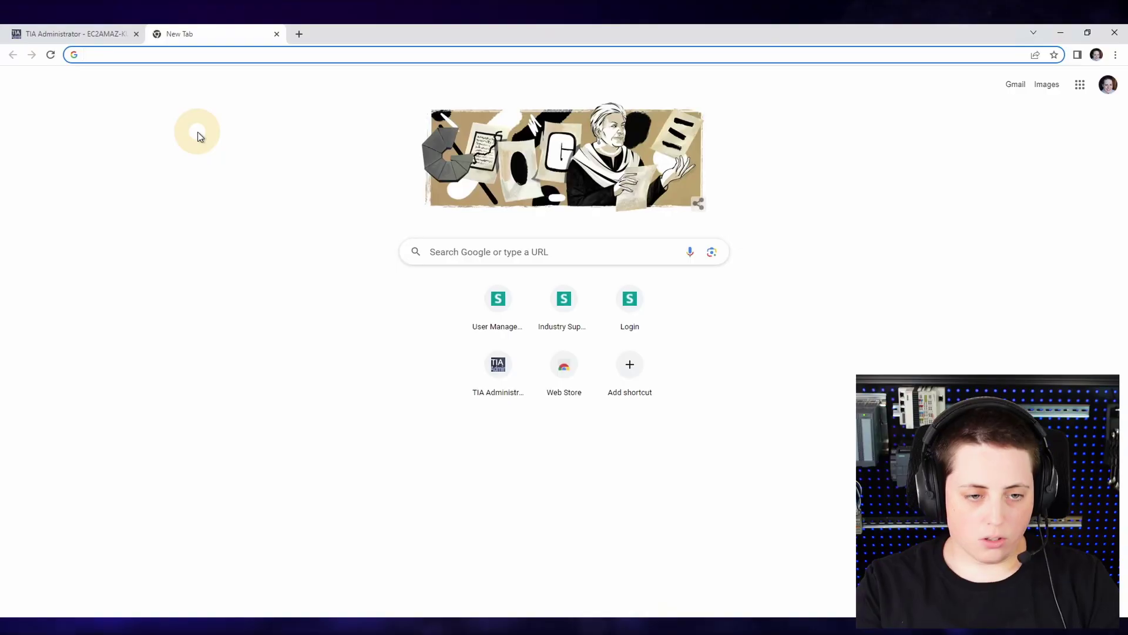
# - Go to the UMC server's web address and sign in with the administrator account
pyautogui.write('hp')
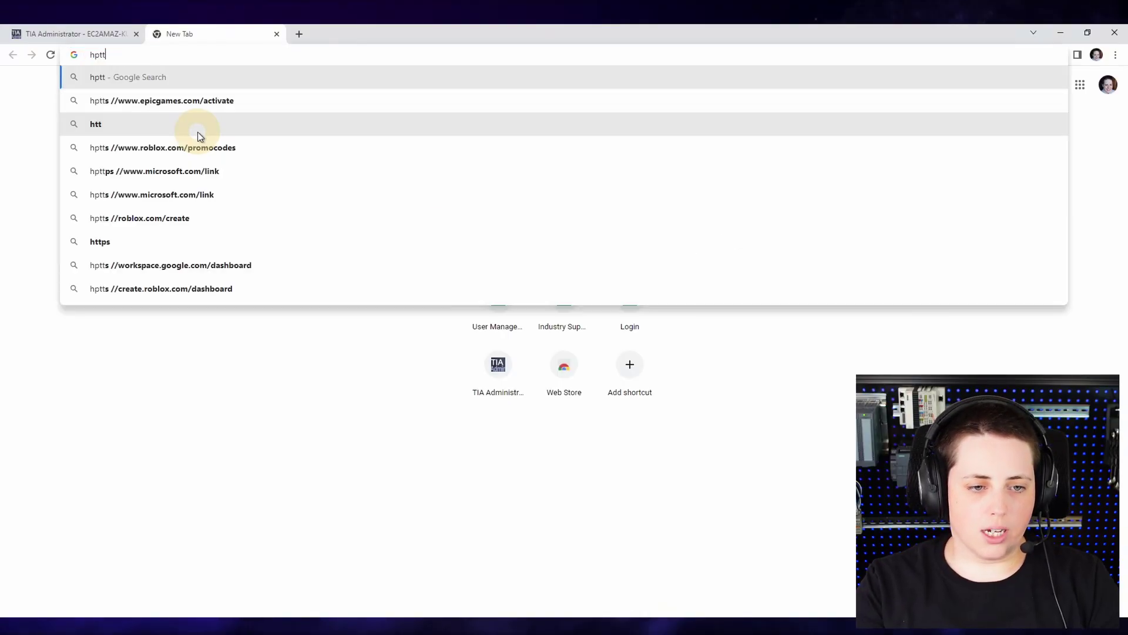
pyautogui.press('BackSpace')
pyautogui.write('t')
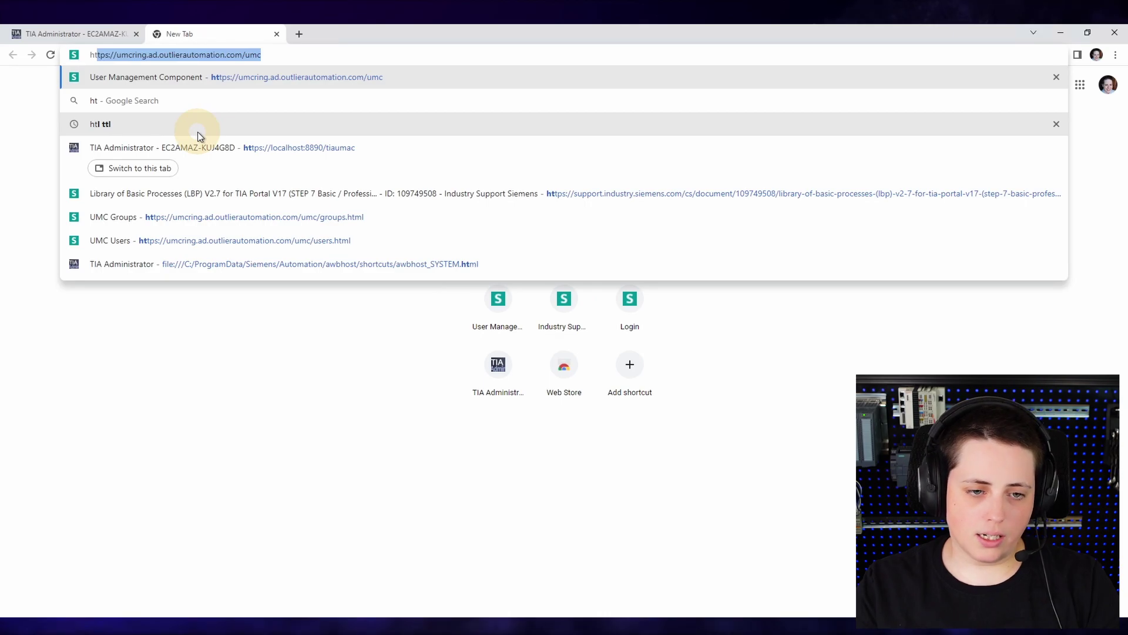
pyautogui.press('Return')
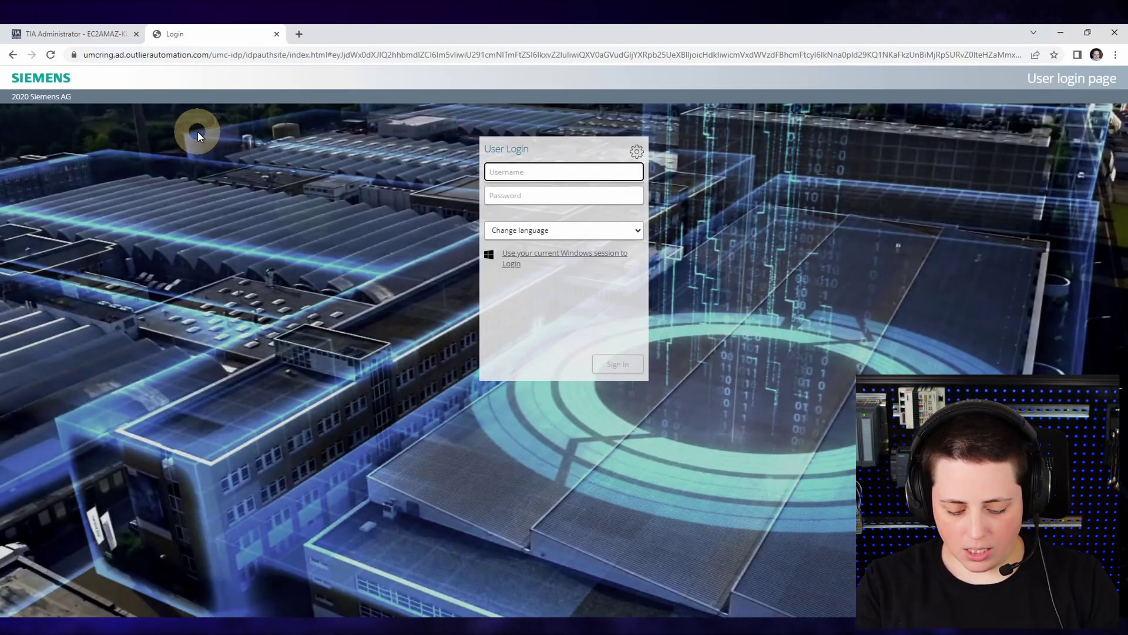
pyautogui.write('outlier')
pyautogui.press('Tab')
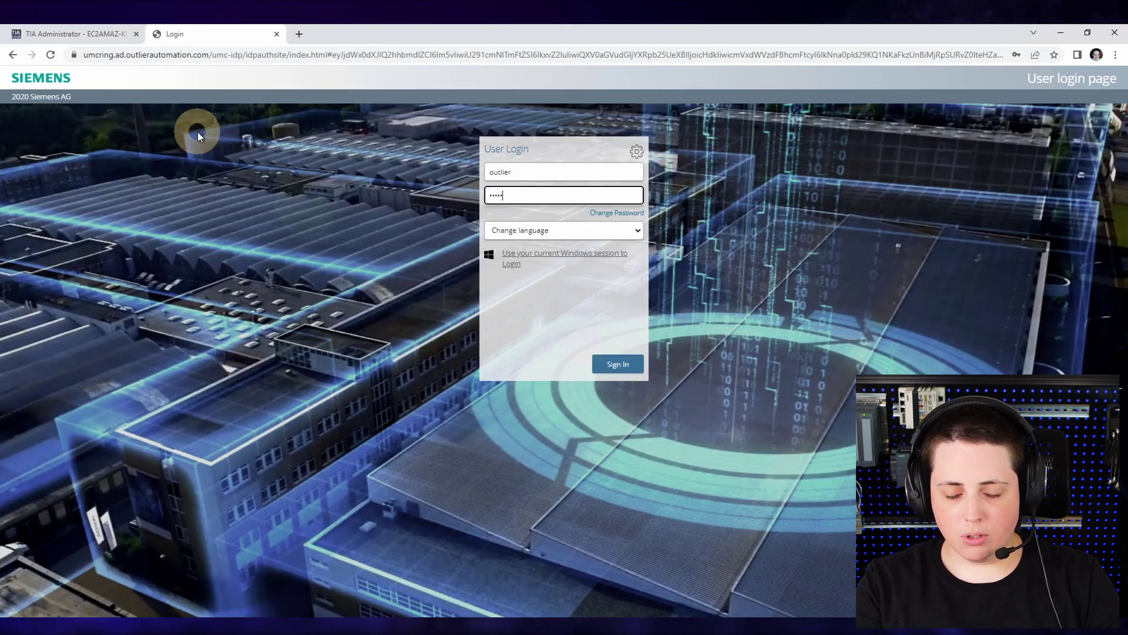
pyautogui.press('Return')
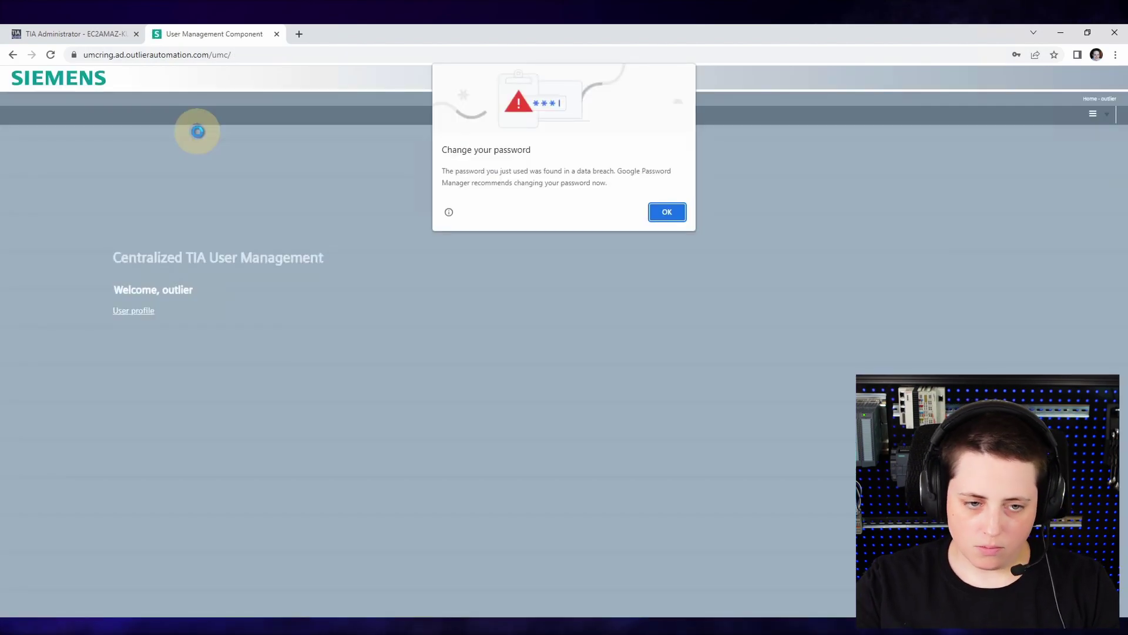
# - Dismiss the browser's password warning and go to the Groups page
pyautogui.click(668, 212)
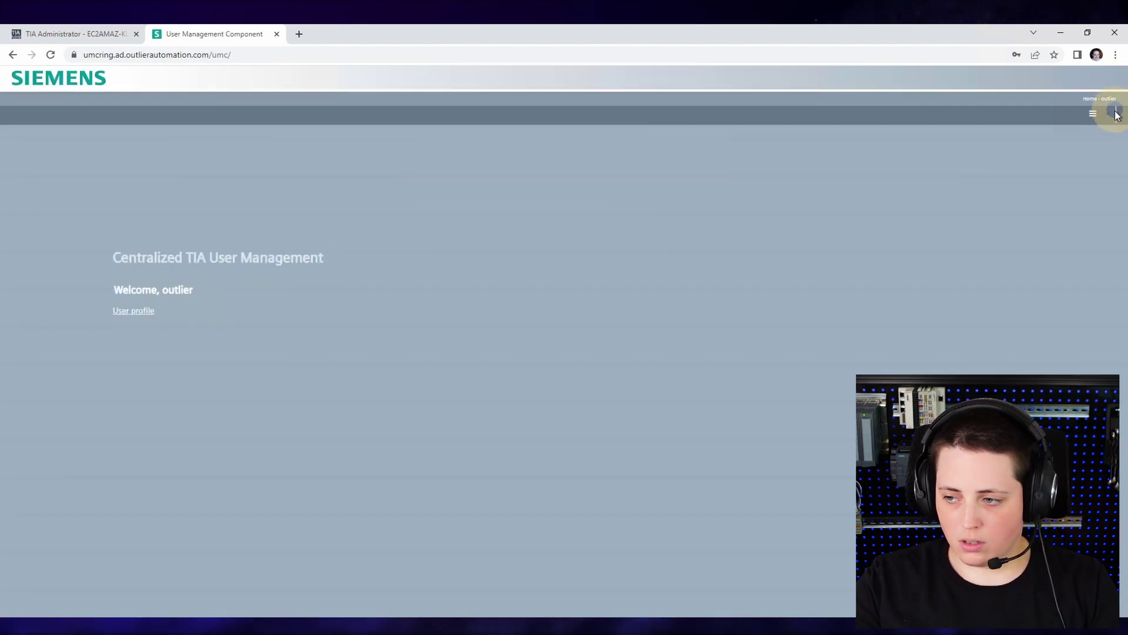
pyautogui.click(1104, 115)
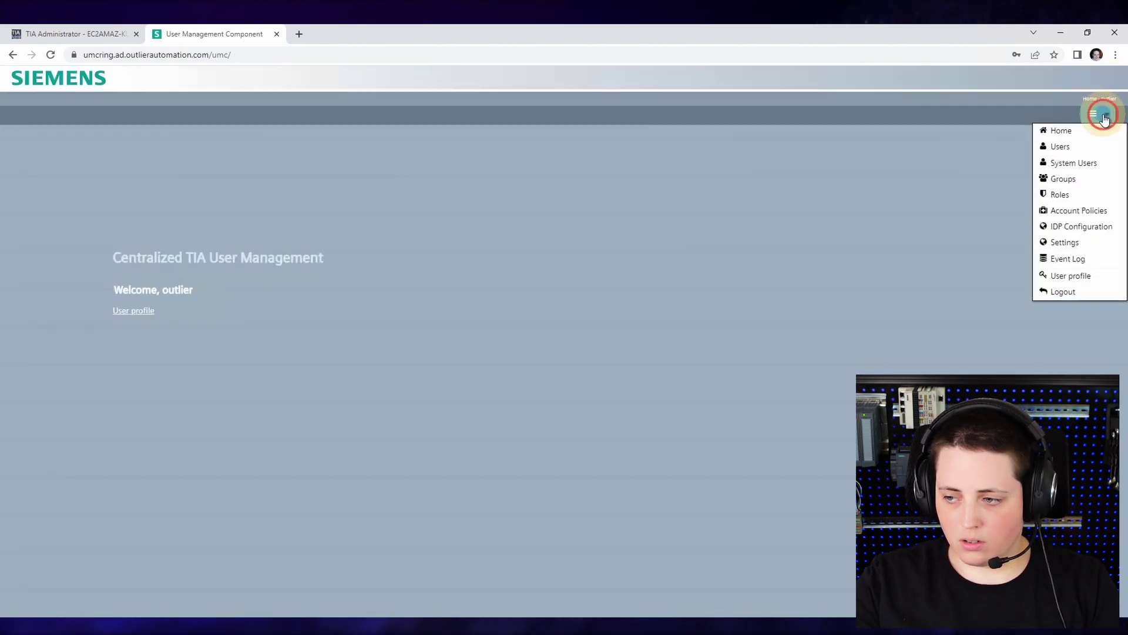
pyautogui.click(1092, 180)
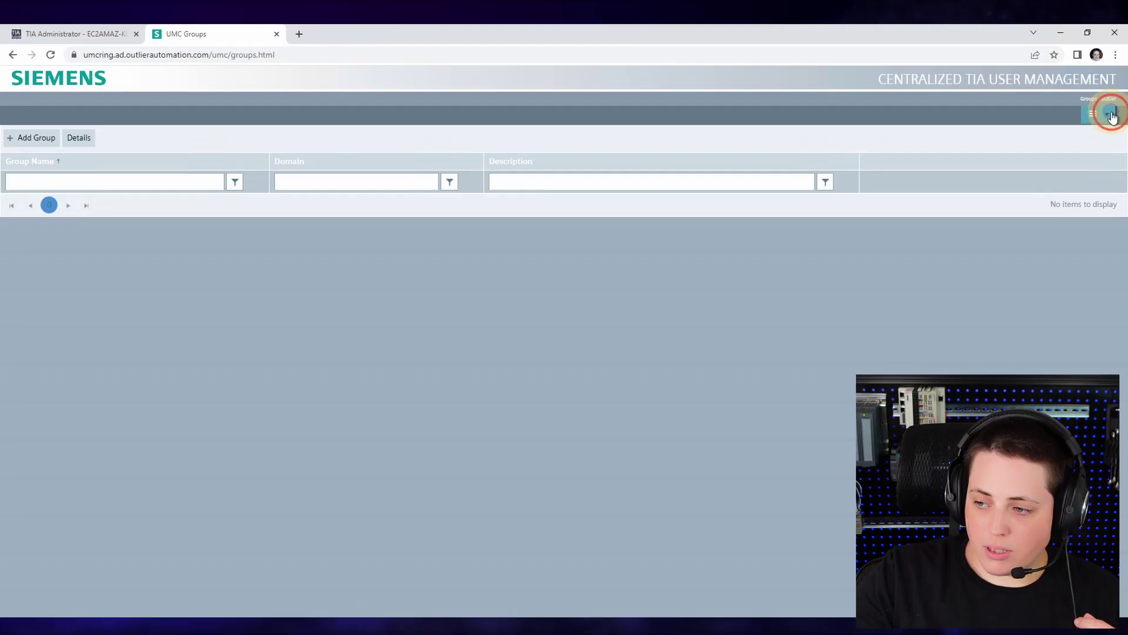
# - Check the available Roles, then add a new blank group row
pyautogui.click(1108, 116)
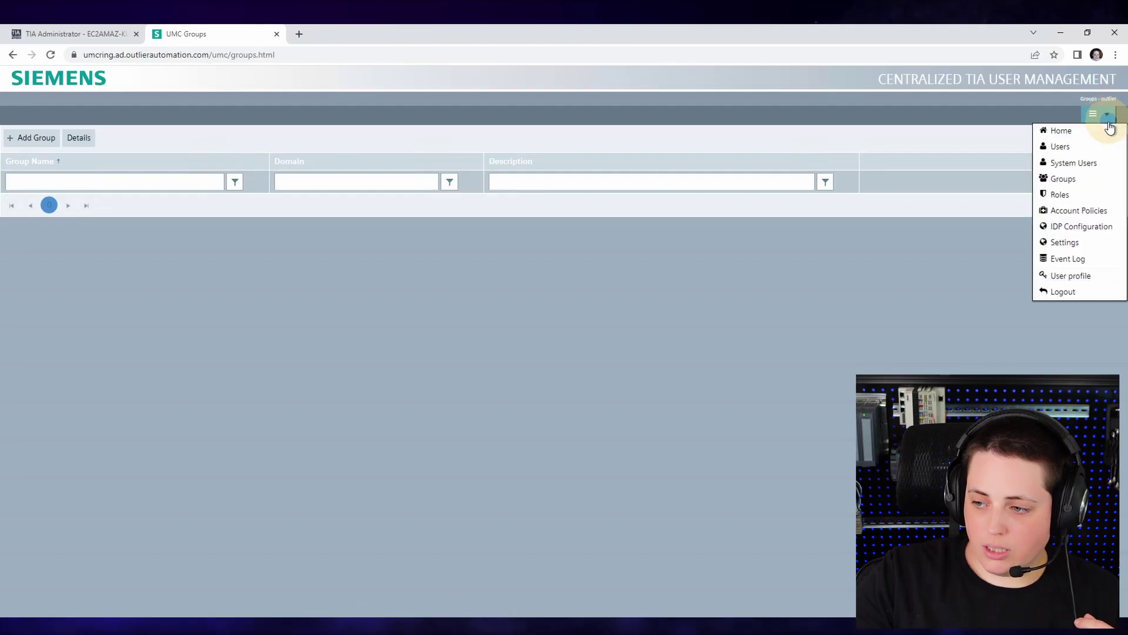
pyautogui.click(1101, 194)
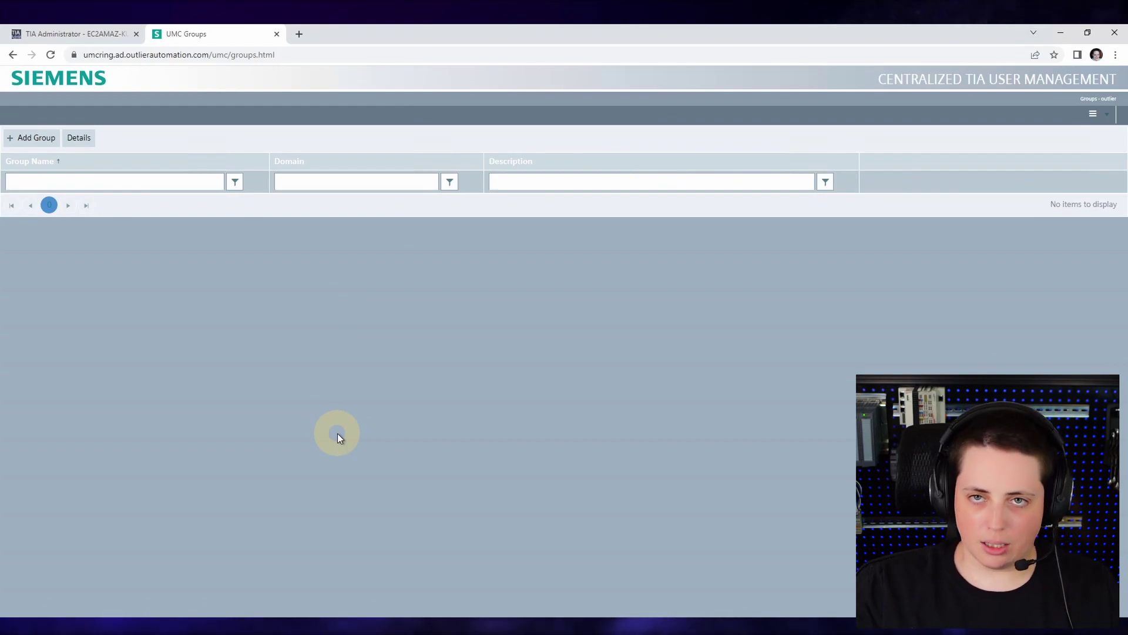
pyautogui.click(32, 137)
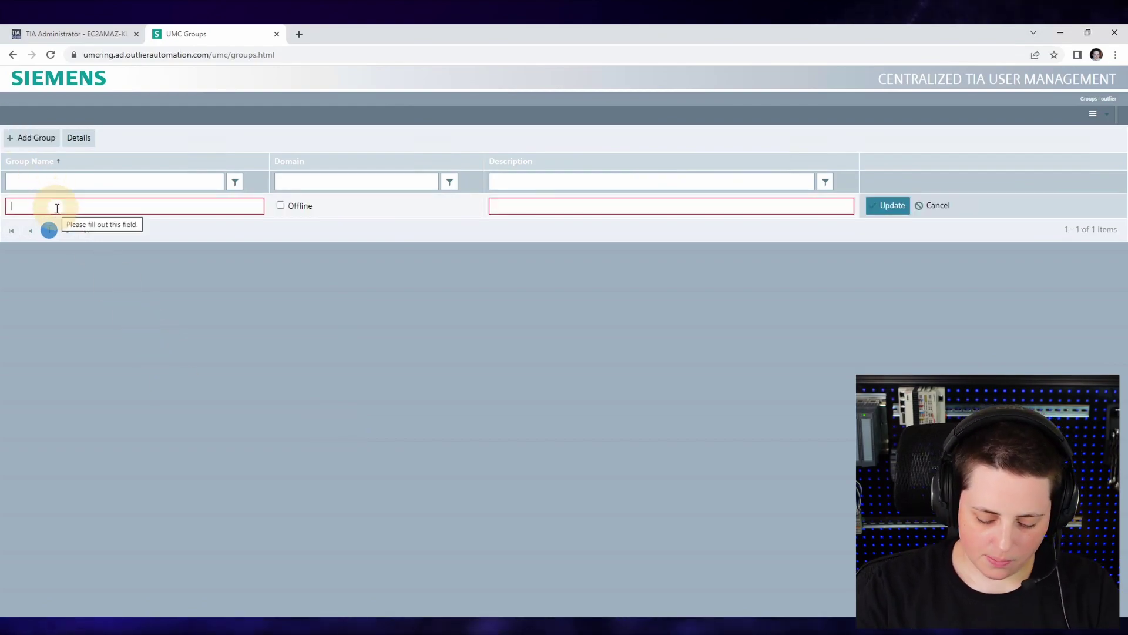
# - Create the Maintenance and Engineers groups
pyautogui.write('Maintenance')
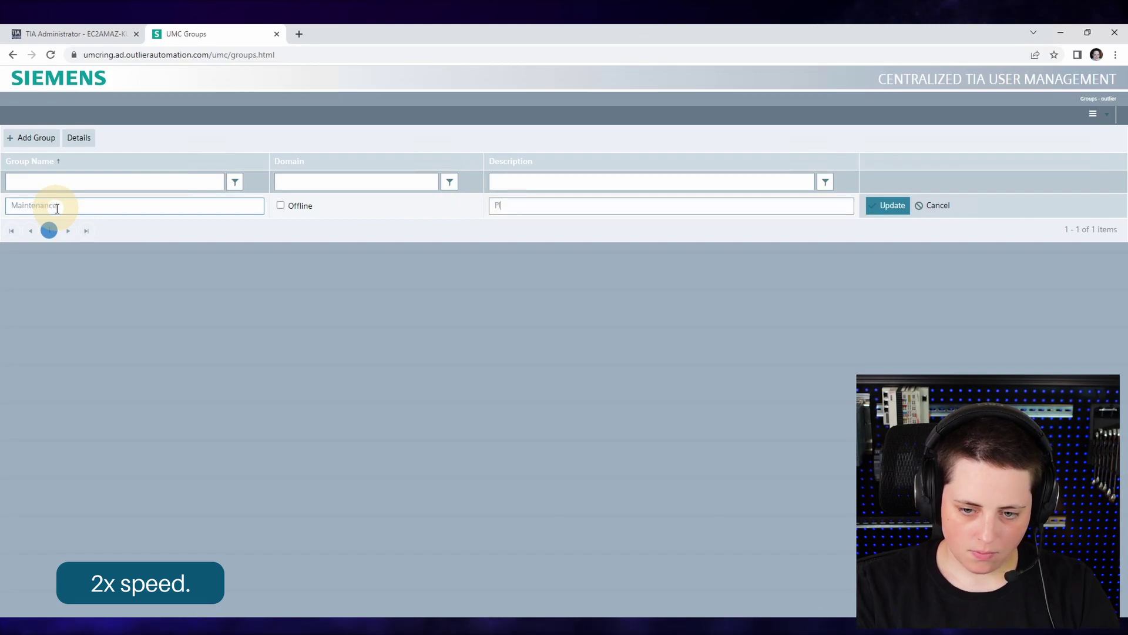
pyautogui.click(888, 205)
pyautogui.click(32, 138)
pyautogui.write('Engine')
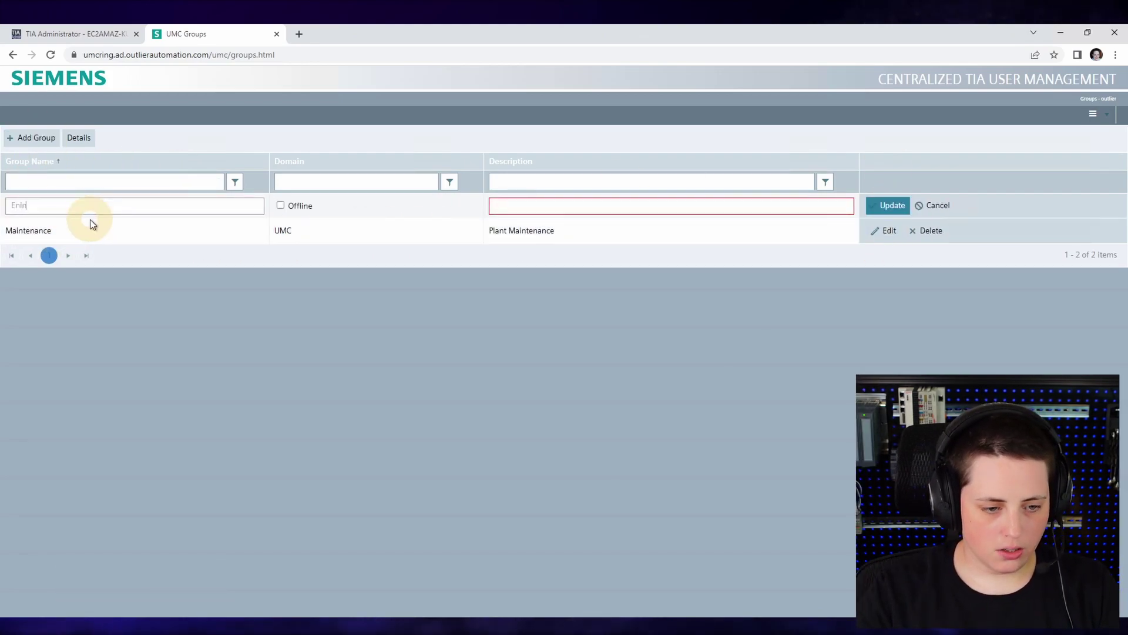
pyautogui.write('ers')
pyautogui.press('Tab')
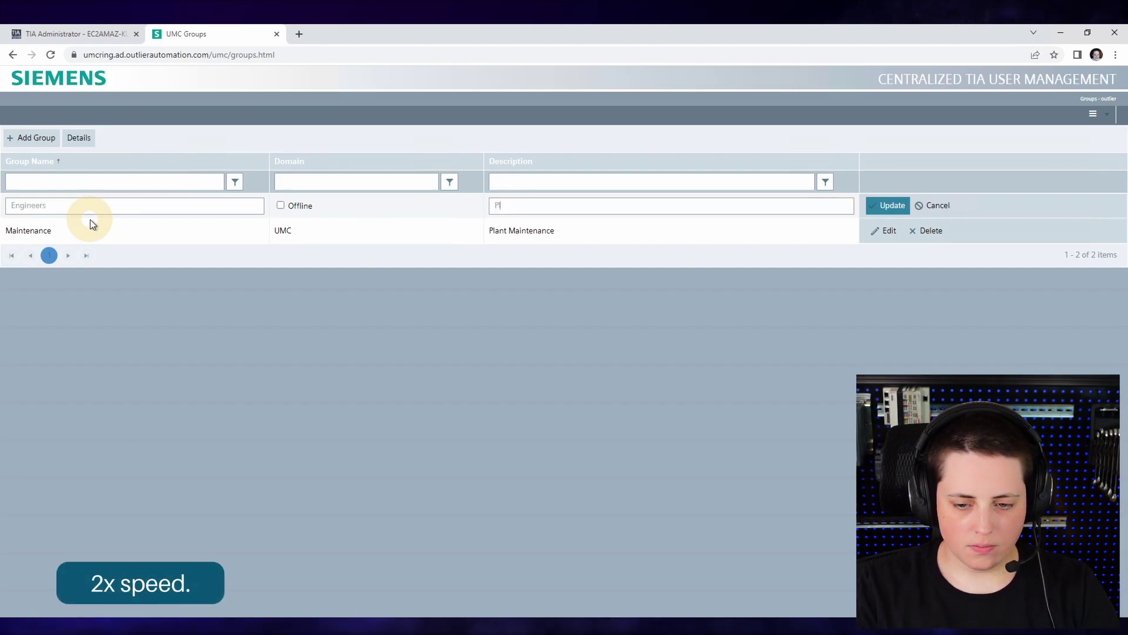
pyautogui.click(888, 205)
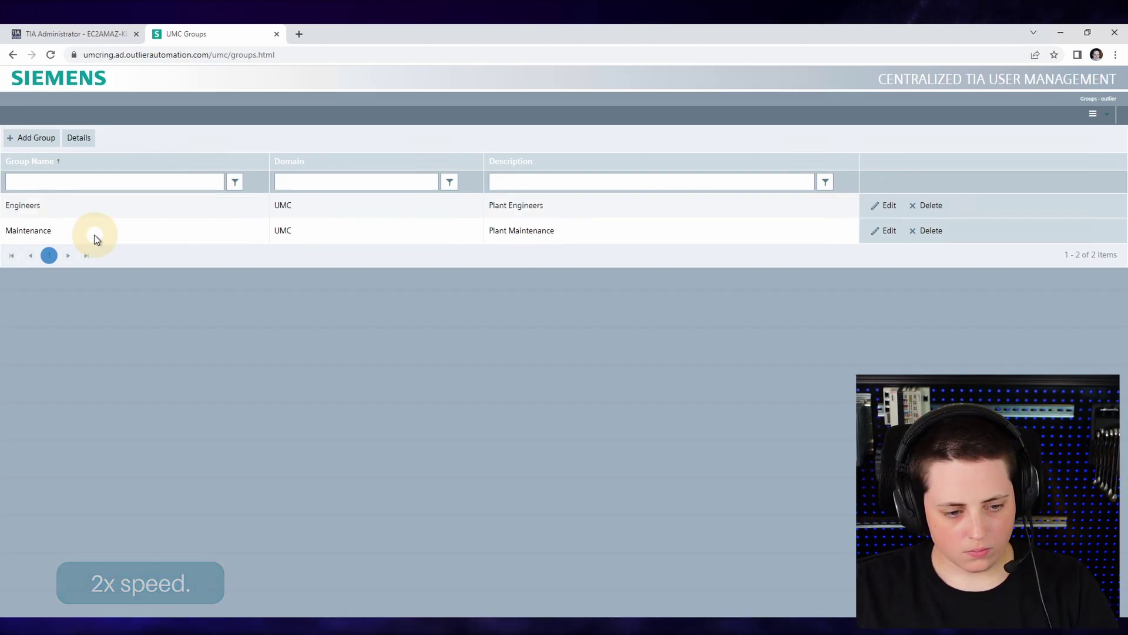
# - Create the OT Management group described as 'Operational Management', then go to Users
pyautogui.click(32, 138)
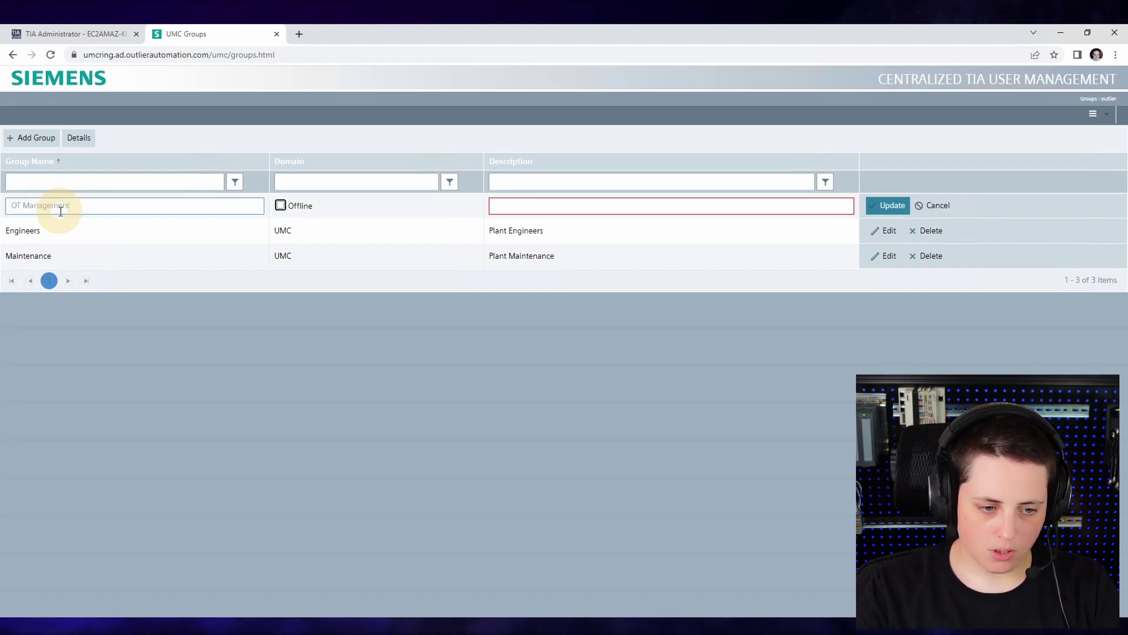
pyautogui.write('Operational Management')
pyautogui.click(890, 205)
pyautogui.click(1092, 118)
pyautogui.click(1102, 146)
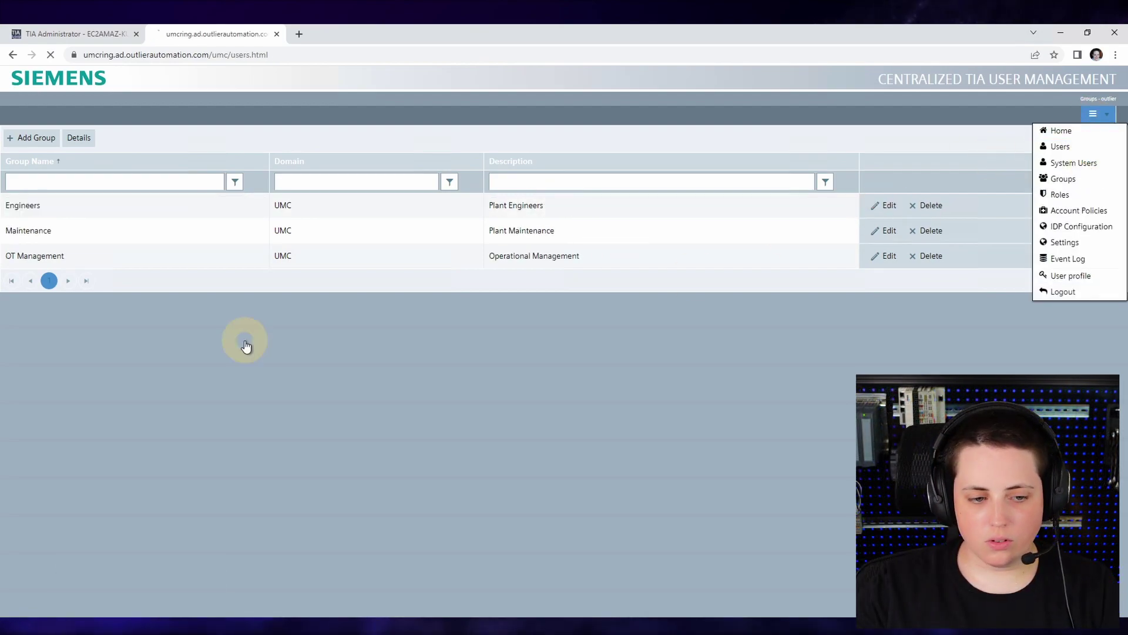
# - Add the enabled engineer user with its password and full name
pyautogui.click(31, 138)
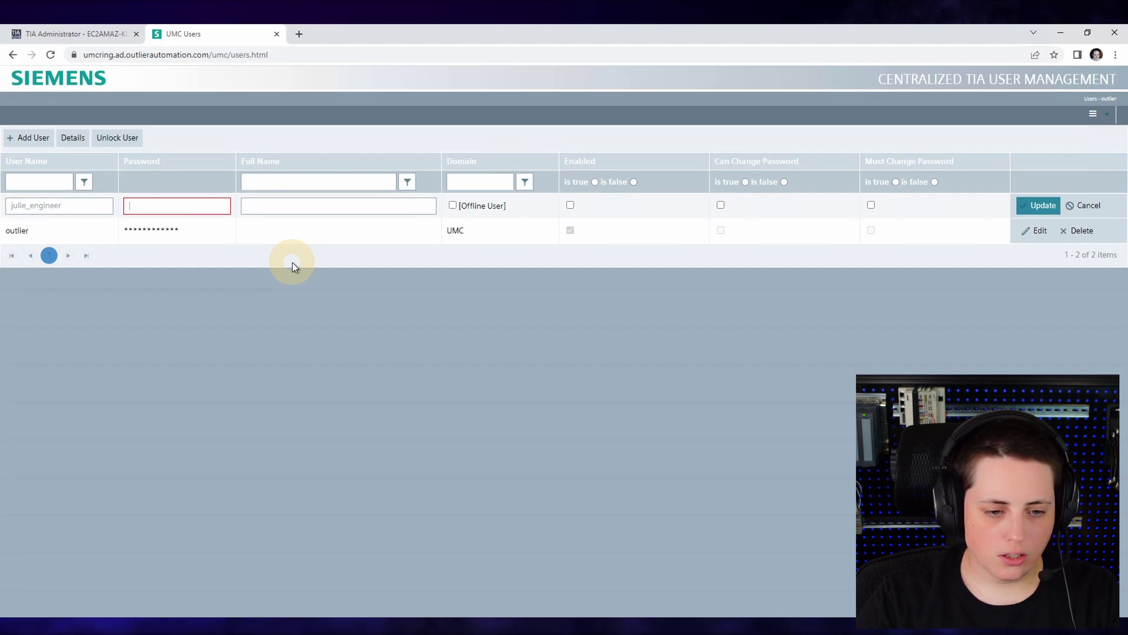
pyautogui.write('*****')
pyautogui.press('Tab')
pyautogui.write('Julie Engineer')
pyautogui.press('Tab')
pyautogui.press('Tab')
pyautogui.press('Return')
# - Add the maintenance user, enabled and allowed to change its password
pyautogui.click(30, 137)
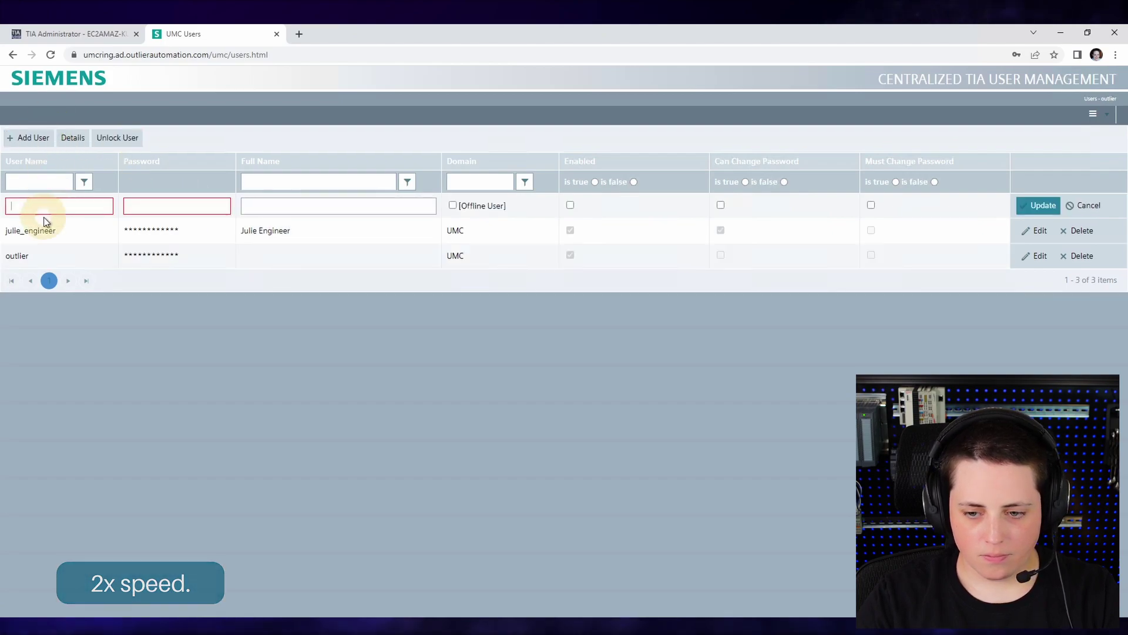
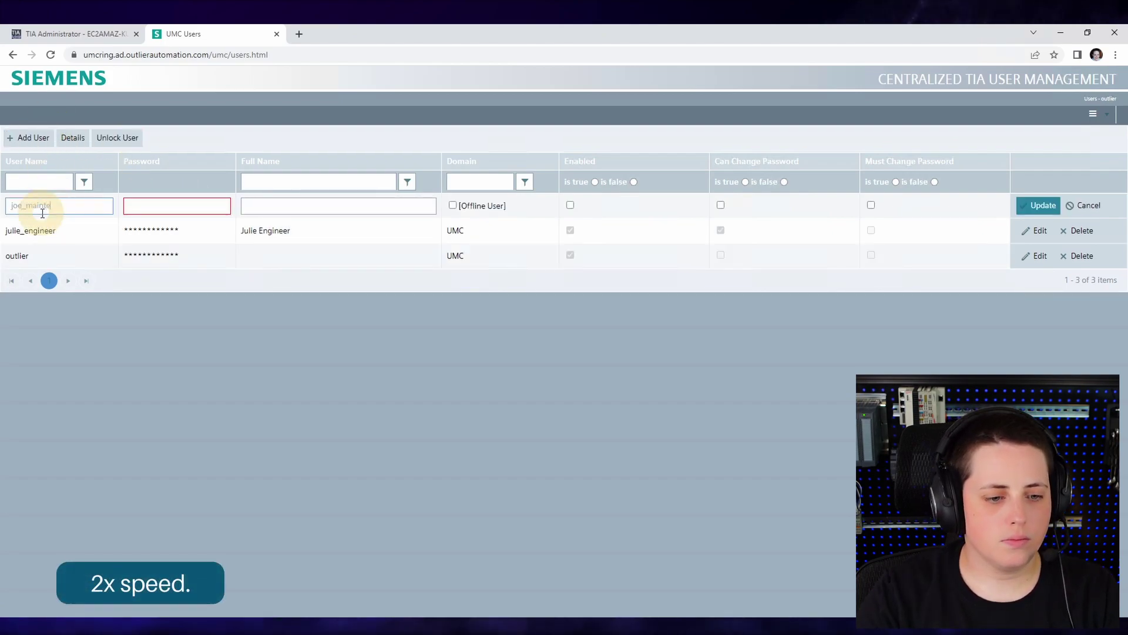
pyautogui.press('Tab')
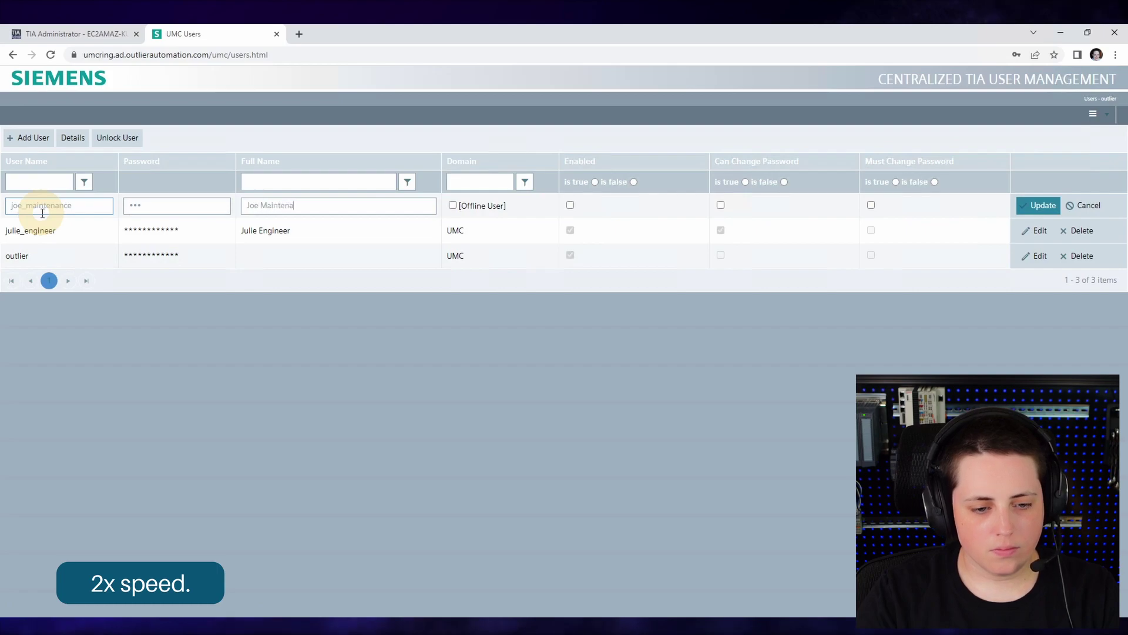
pyautogui.press('Tab')
pyautogui.click(1039, 205)
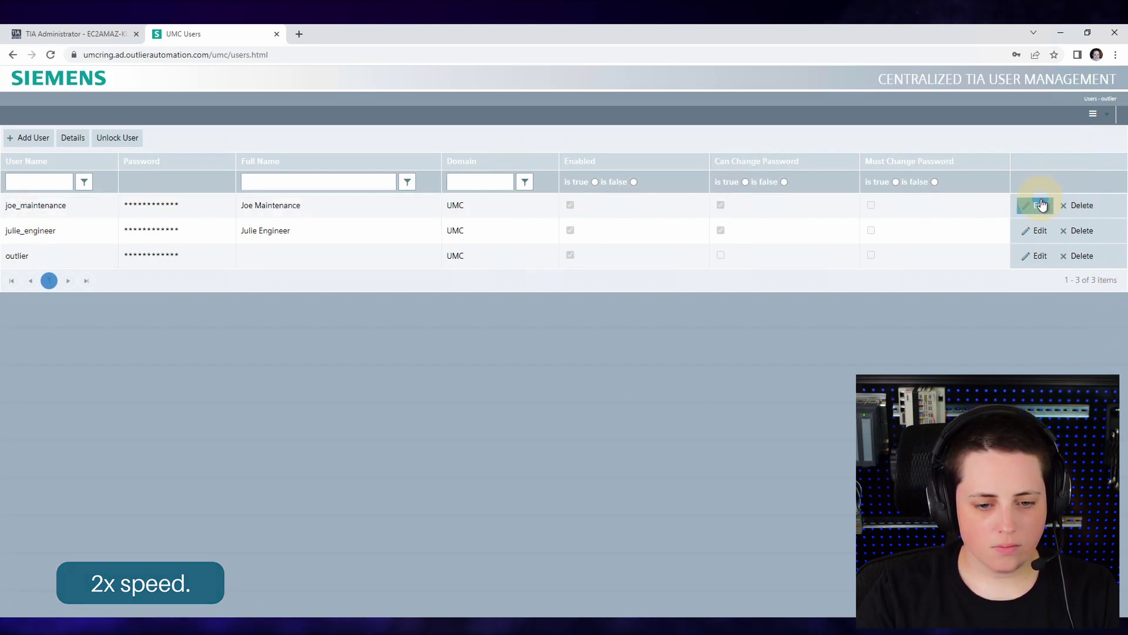
# - Review the maintenance user's details without changes, then go to the Groups page
pyautogui.click(84, 211)
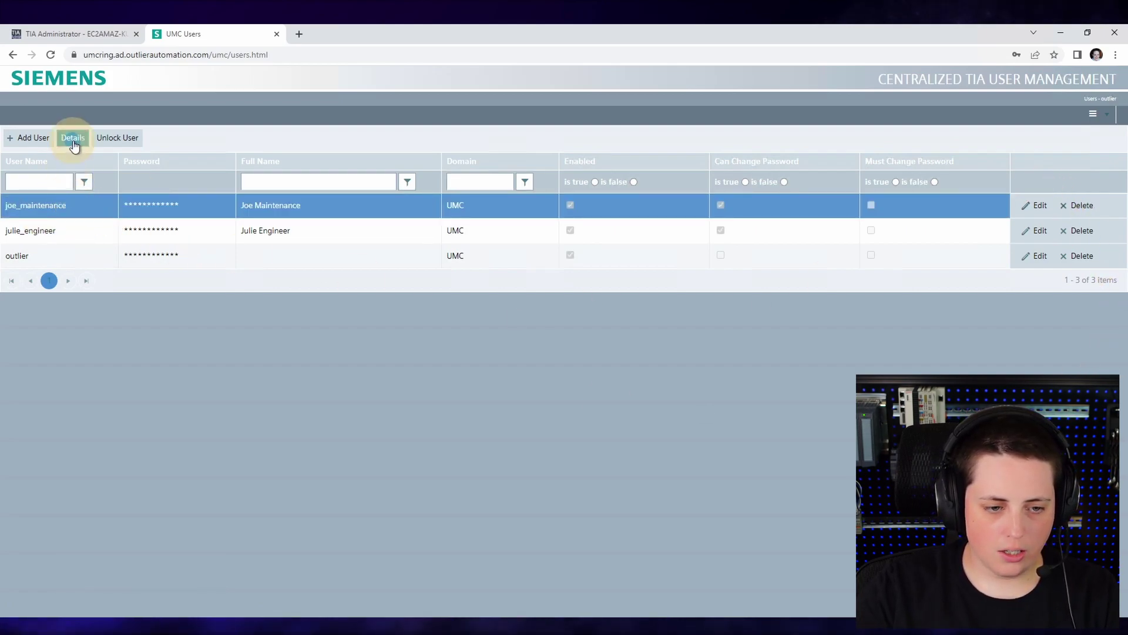
pyautogui.click(72, 139)
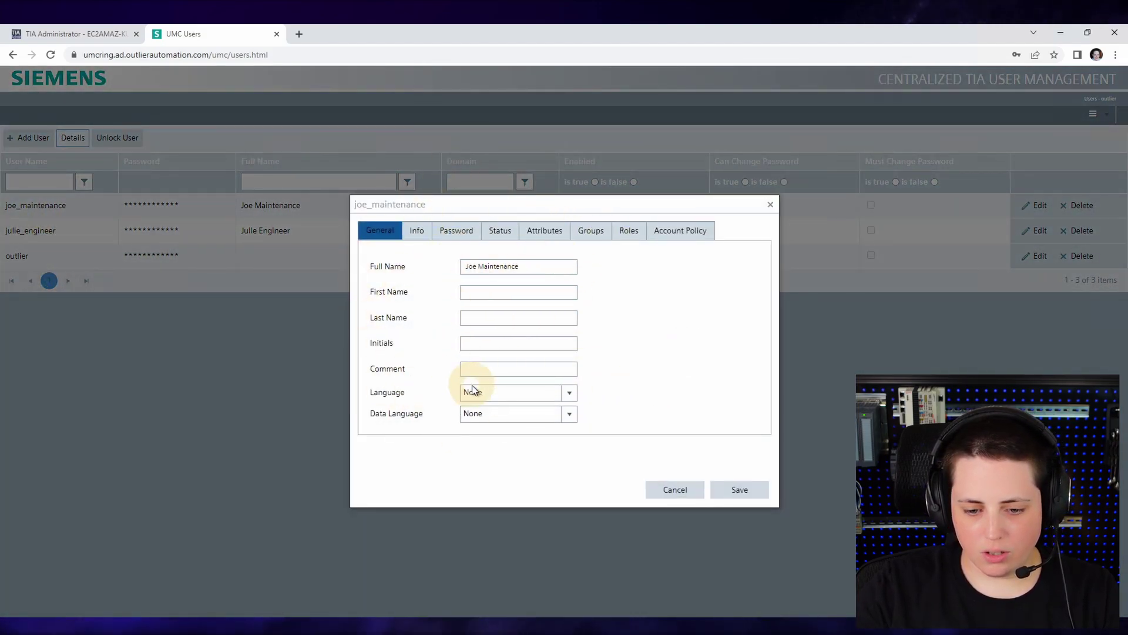
pyautogui.click(698, 491)
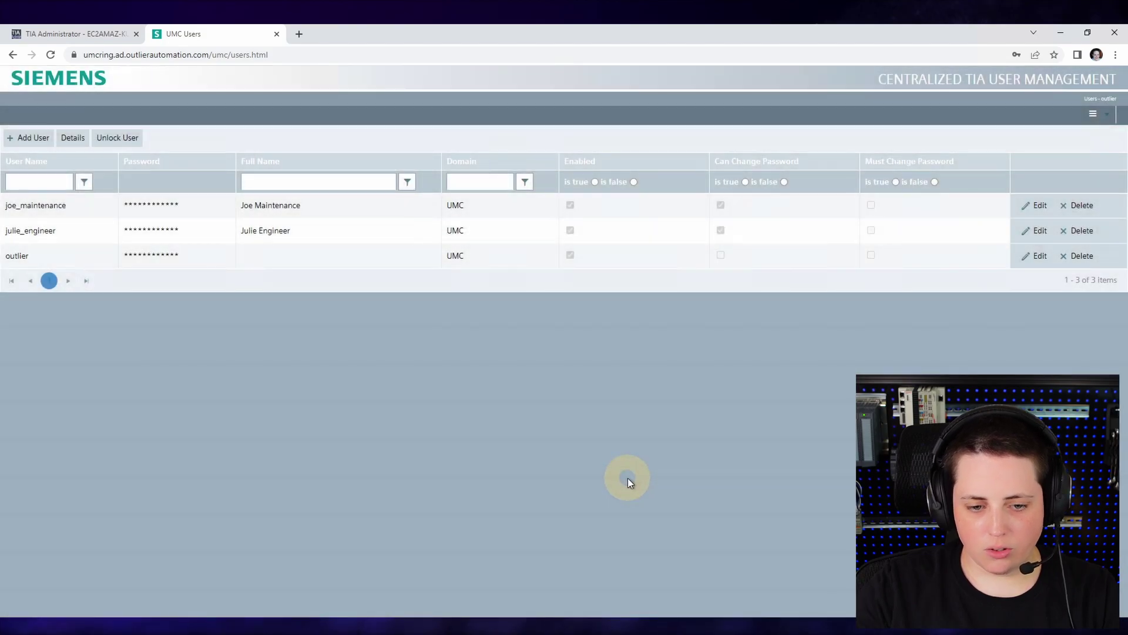
pyautogui.click(1093, 114)
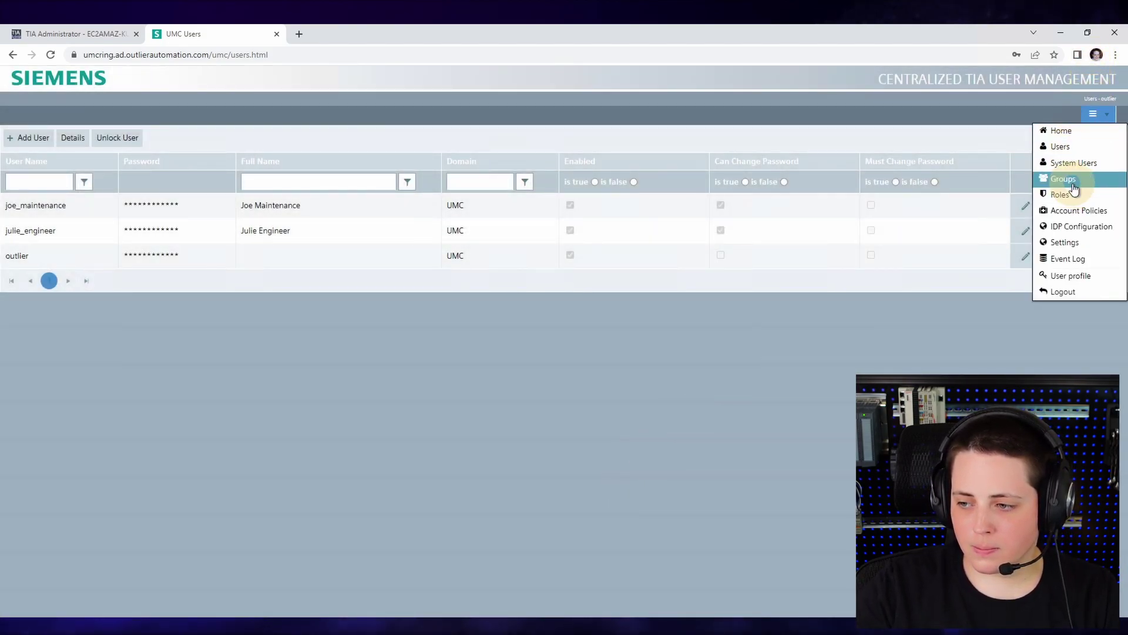
pyautogui.click(1065, 180)
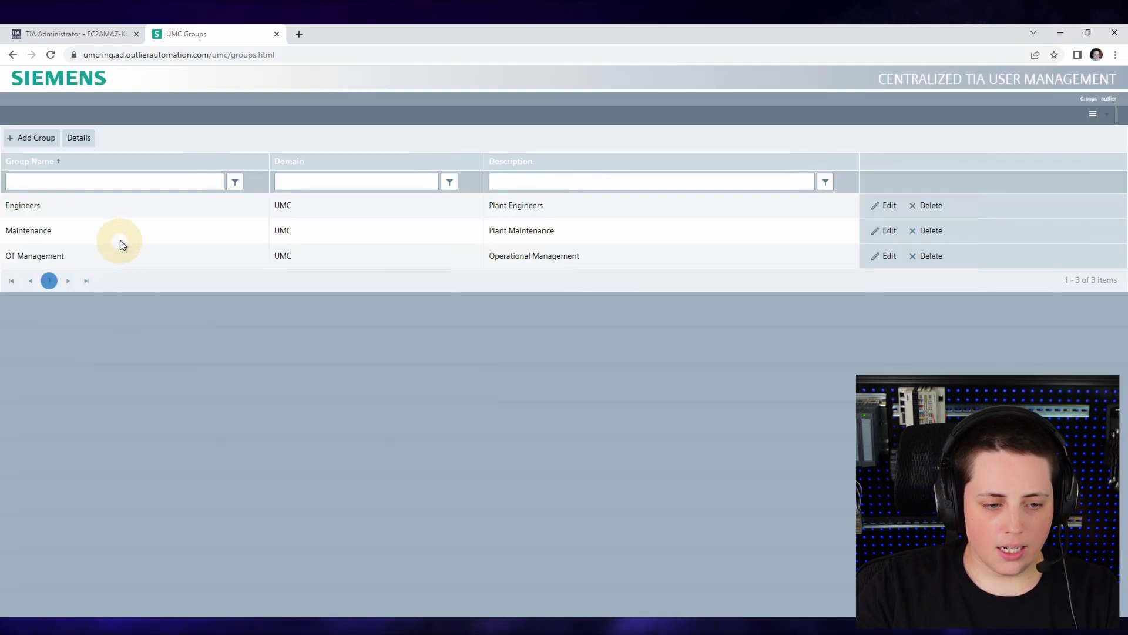
# - Add the engineer user as a member of the Engineers group and save
pyautogui.click(111, 209)
pyautogui.click(78, 138)
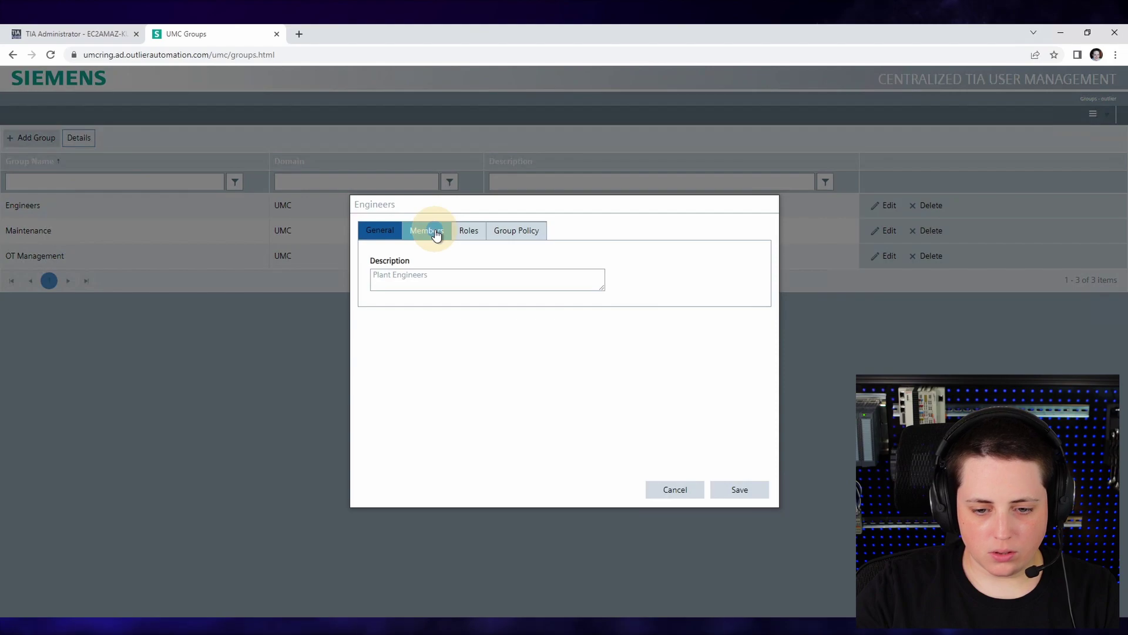
pyautogui.click(432, 231)
pyautogui.click(406, 269)
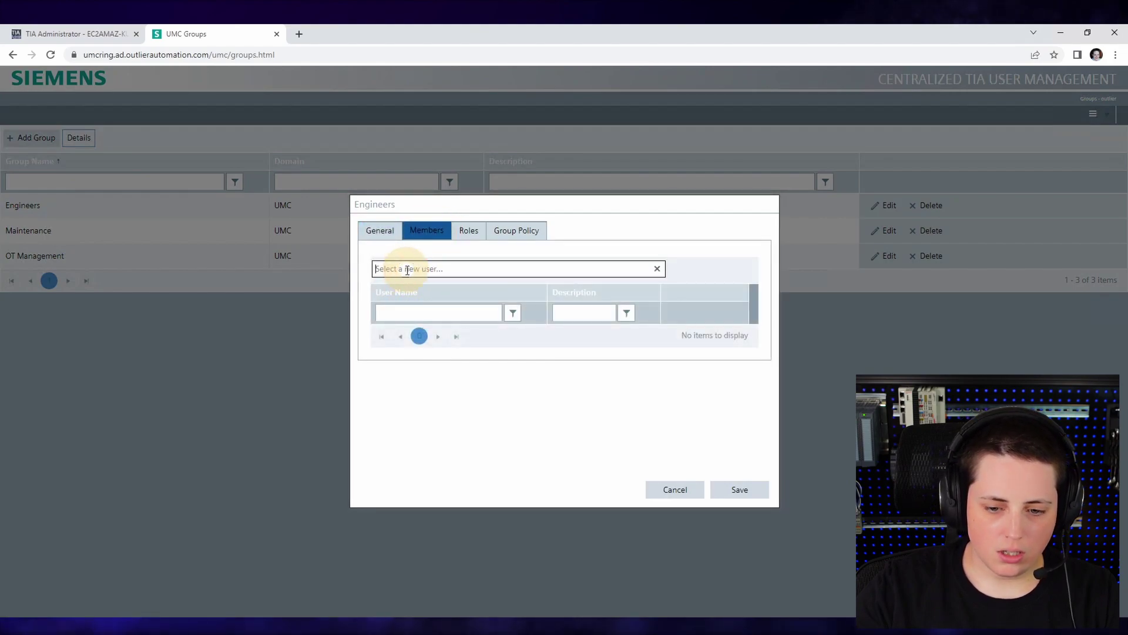
pyautogui.write('ju')
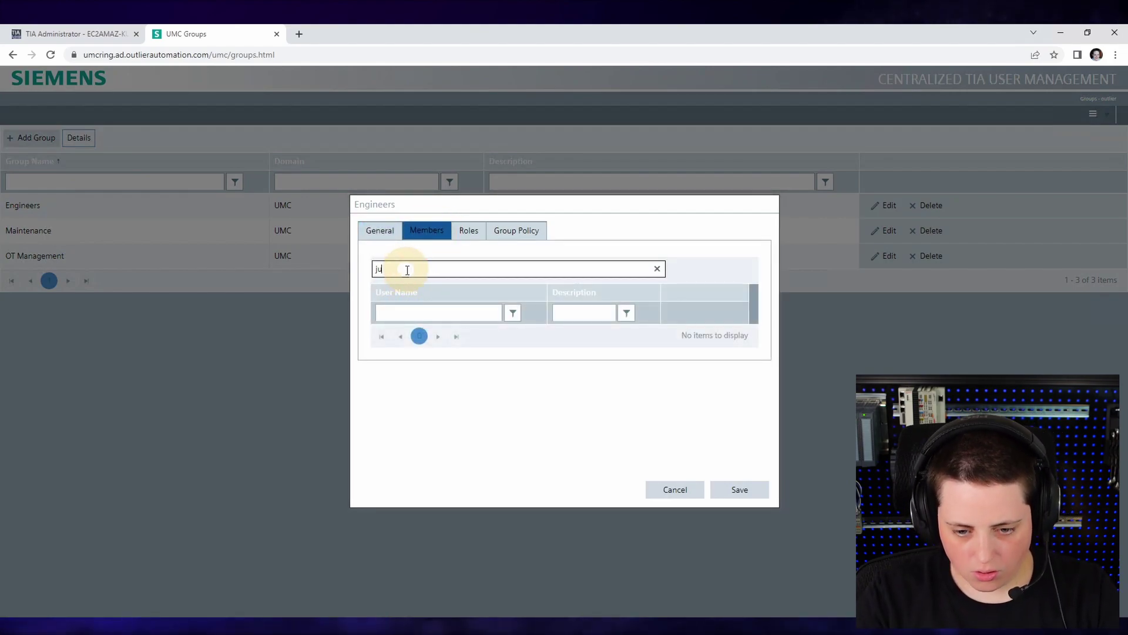
pyautogui.write('lie')
pyautogui.click(405, 287)
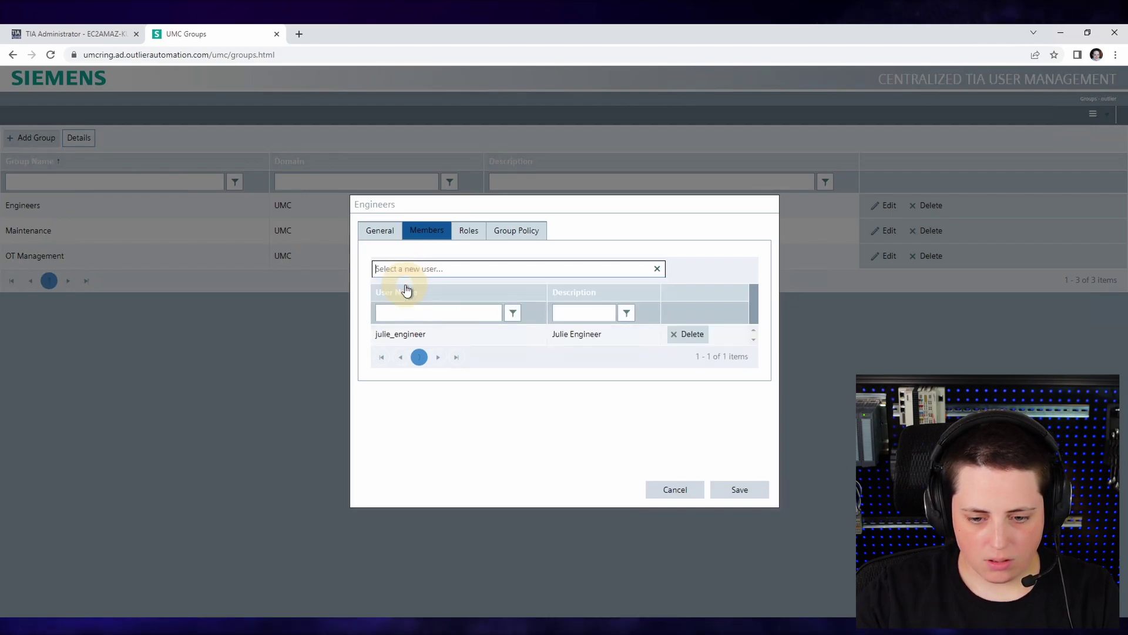
pyautogui.click(746, 489)
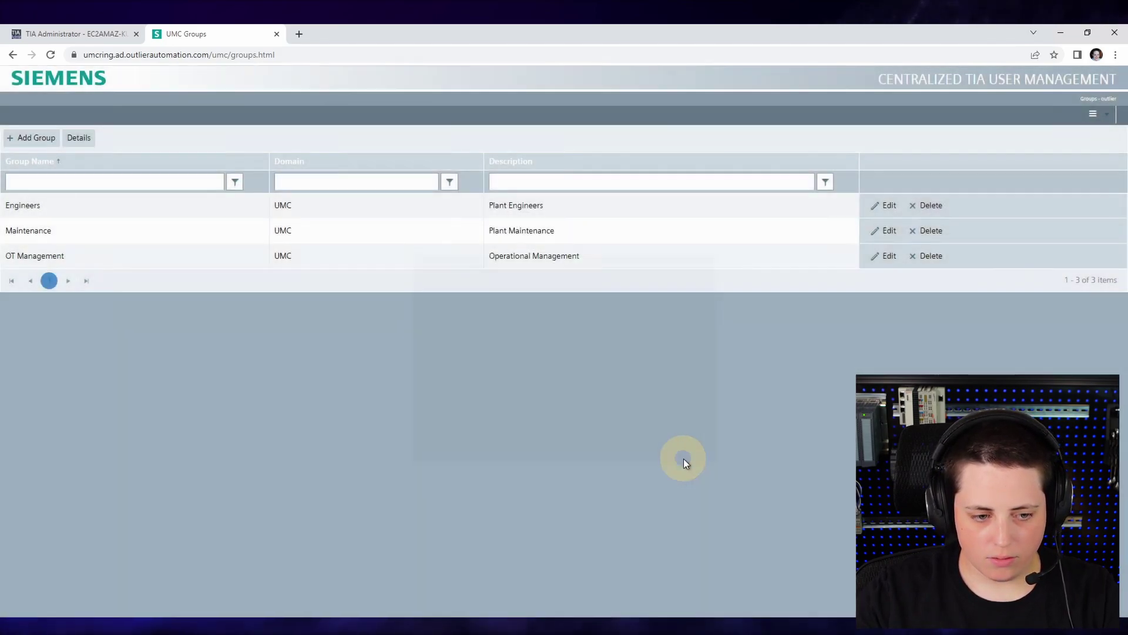
# - Add the maintenance user to the Maintenance group, save, and select OT Management
pyautogui.click(186, 232)
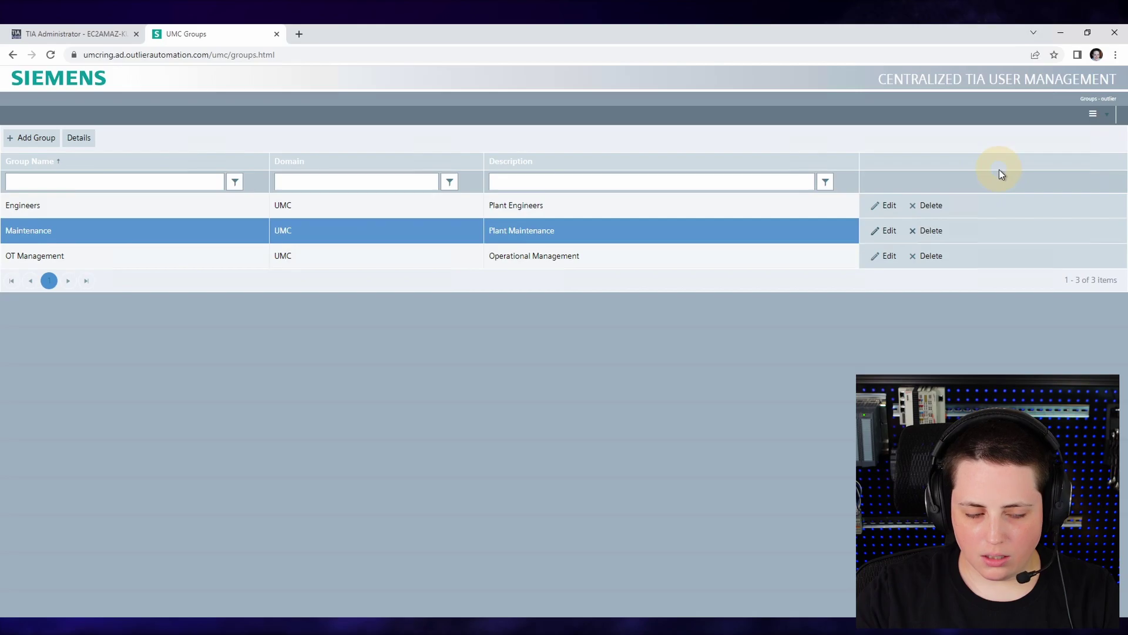
pyautogui.click(80, 140)
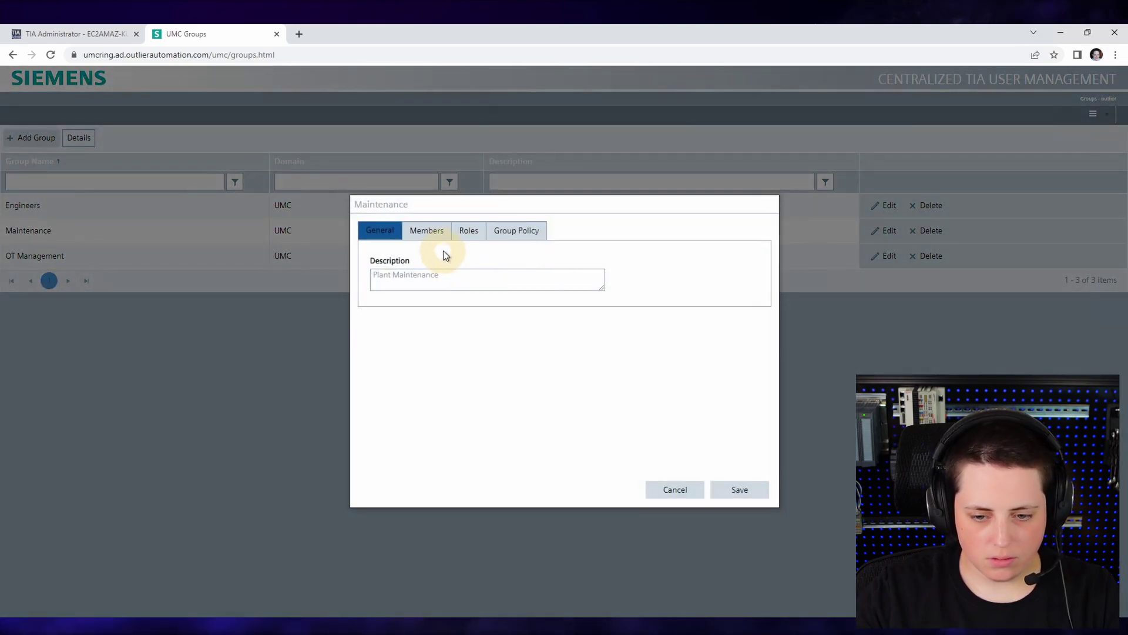
pyautogui.click(433, 231)
pyautogui.click(445, 272)
pyautogui.write('joe')
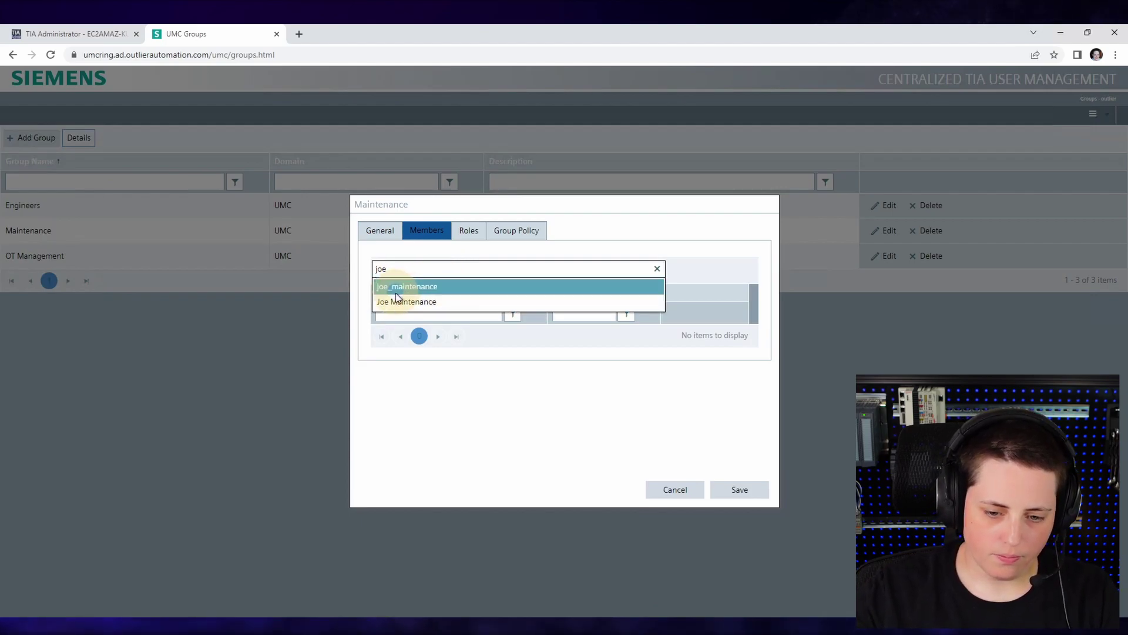
pyautogui.click(382, 291)
pyautogui.click(740, 489)
pyautogui.click(194, 257)
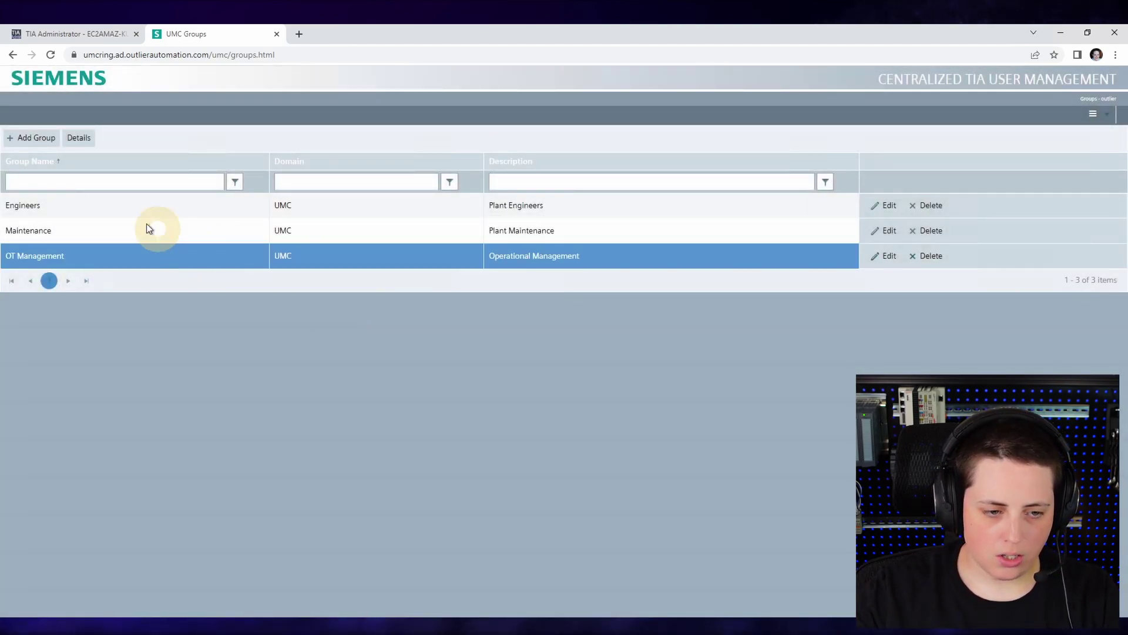
# - Add the administrator account as a member of the OT Management group
pyautogui.click(82, 144)
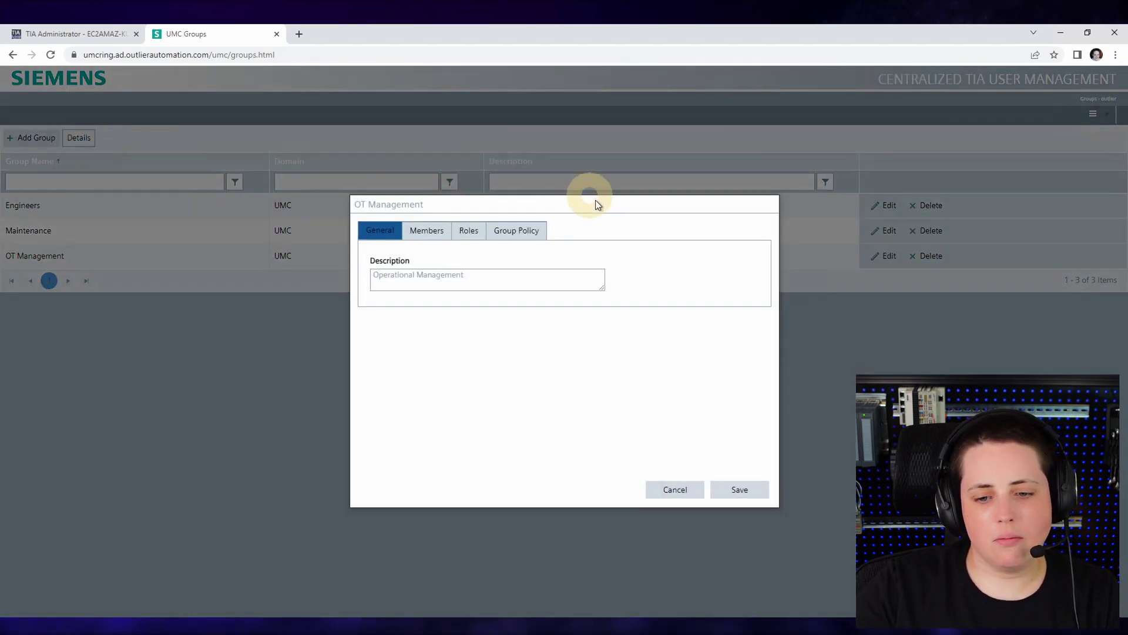
pyautogui.click(433, 230)
pyautogui.click(437, 263)
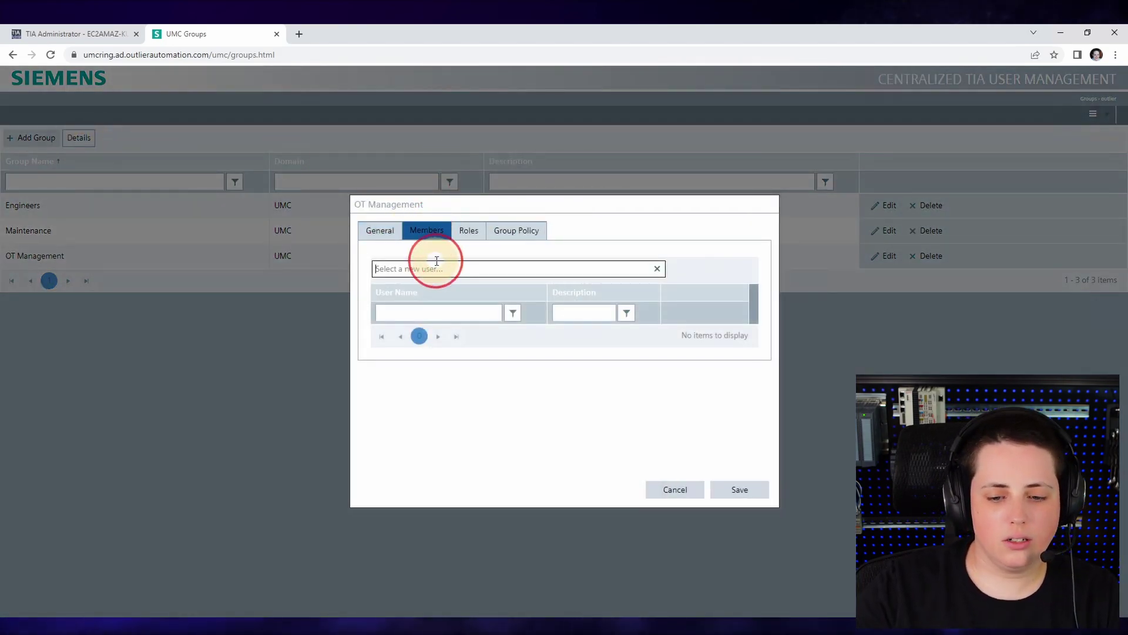
pyautogui.write('outl')
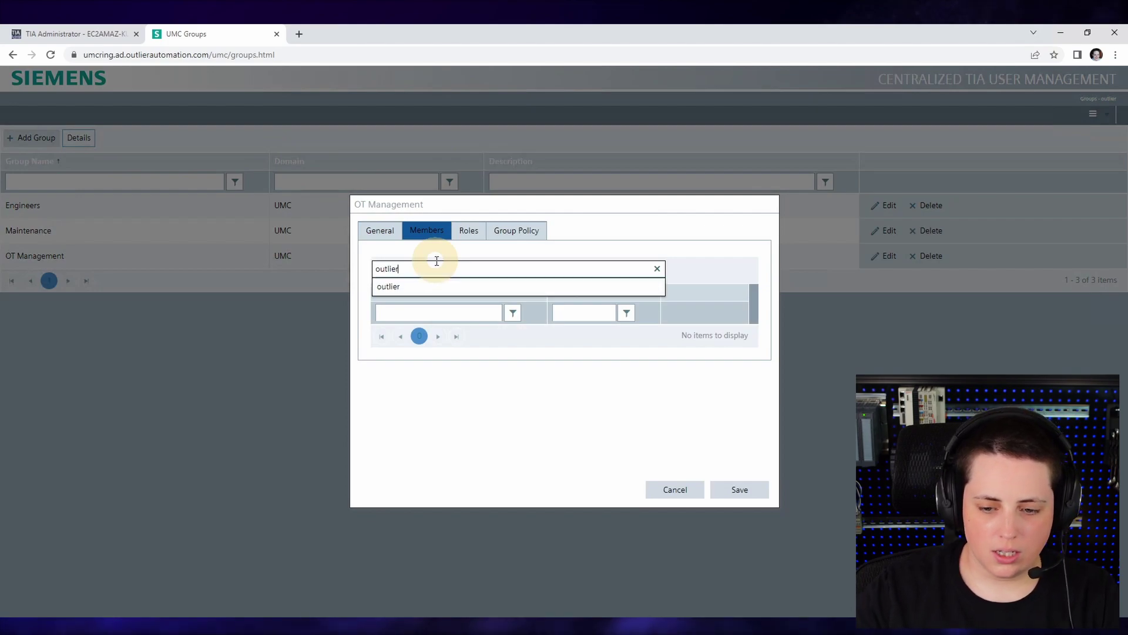
pyautogui.write('ier')
pyautogui.click(434, 287)
# - Assign the UMC Viewer and UMC Admin roles to OT Management and save
pyautogui.click(470, 233)
pyautogui.click(469, 234)
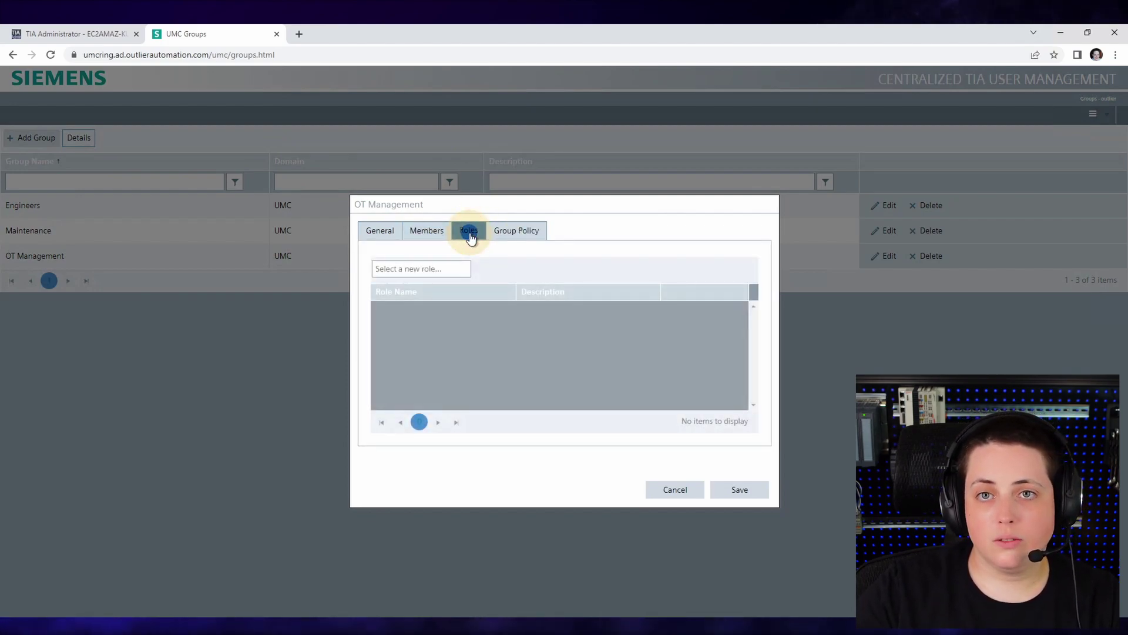
pyautogui.click(443, 269)
pyautogui.write('umc')
pyautogui.click(445, 302)
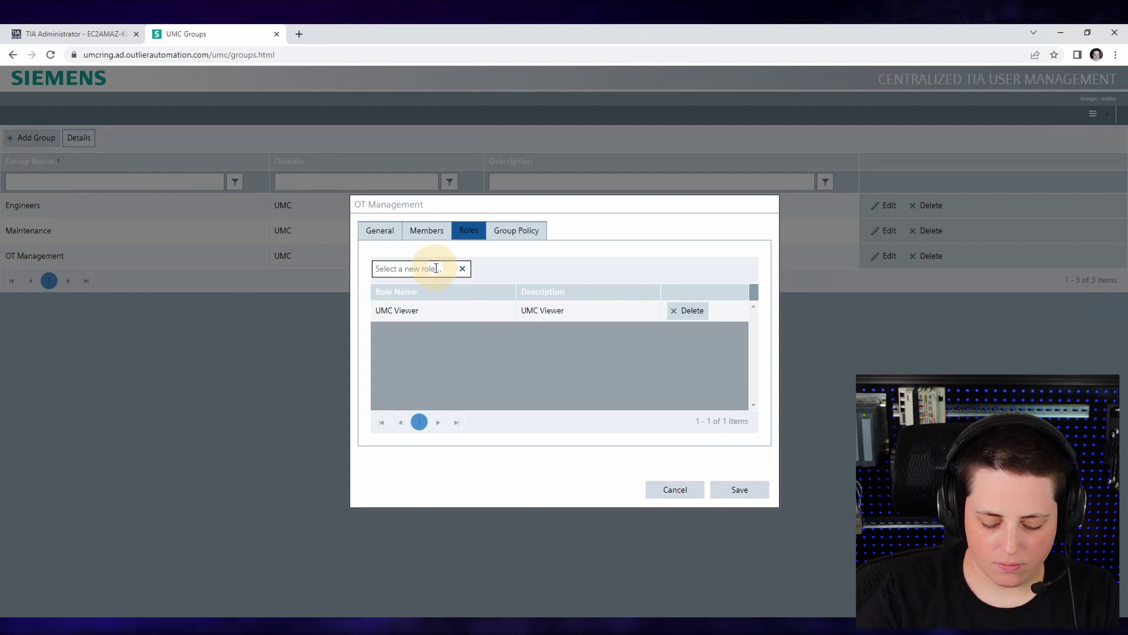
pyautogui.write('umc ad')
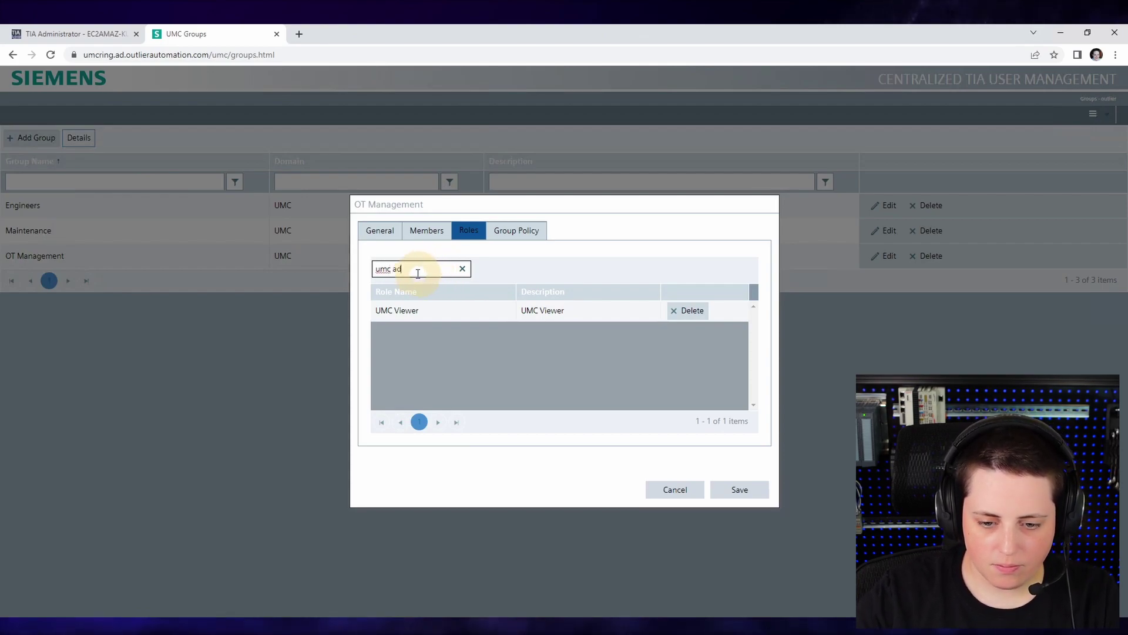
pyautogui.click(416, 285)
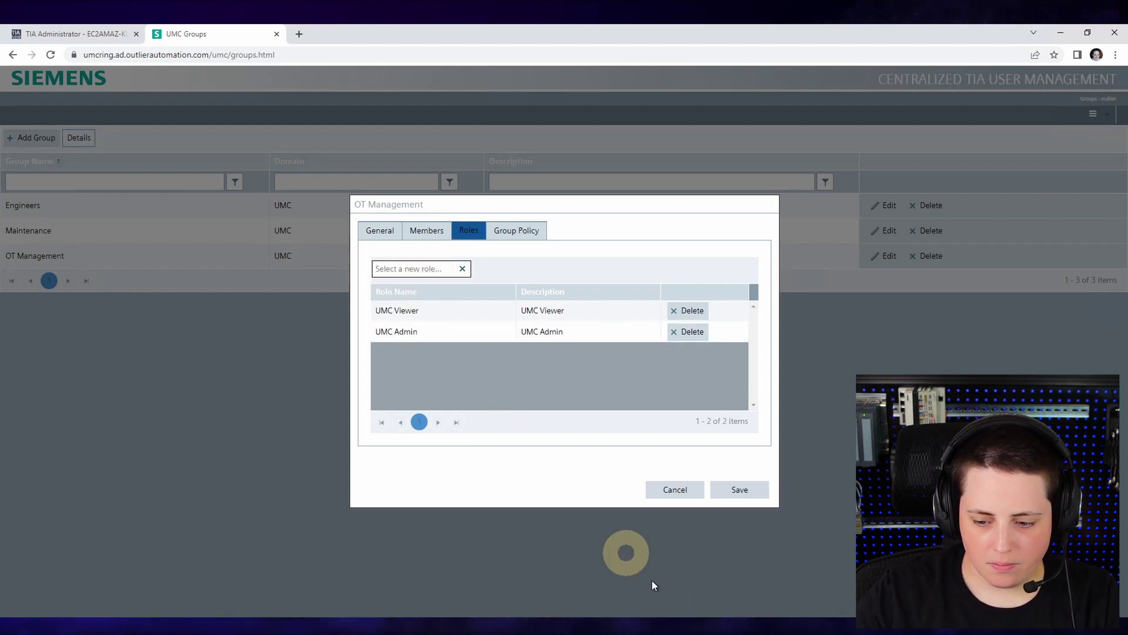
pyautogui.click(764, 490)
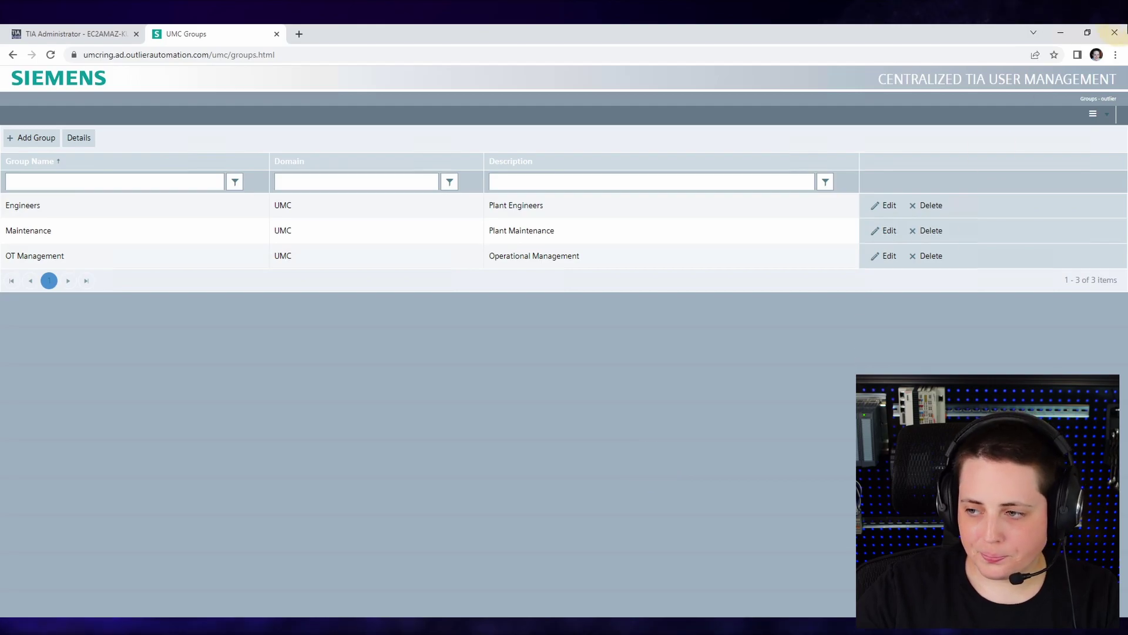
# - Bring TIA Portal forward and open the project's Security settings editor
pyautogui.click(1054, 37)
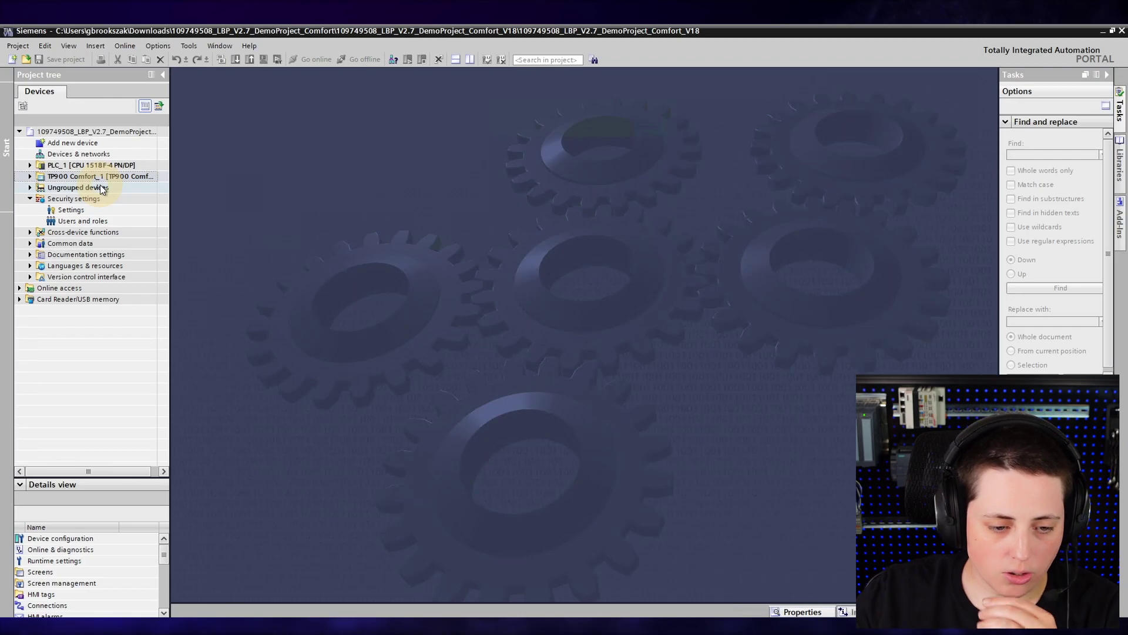
pyautogui.doubleClick(101, 210)
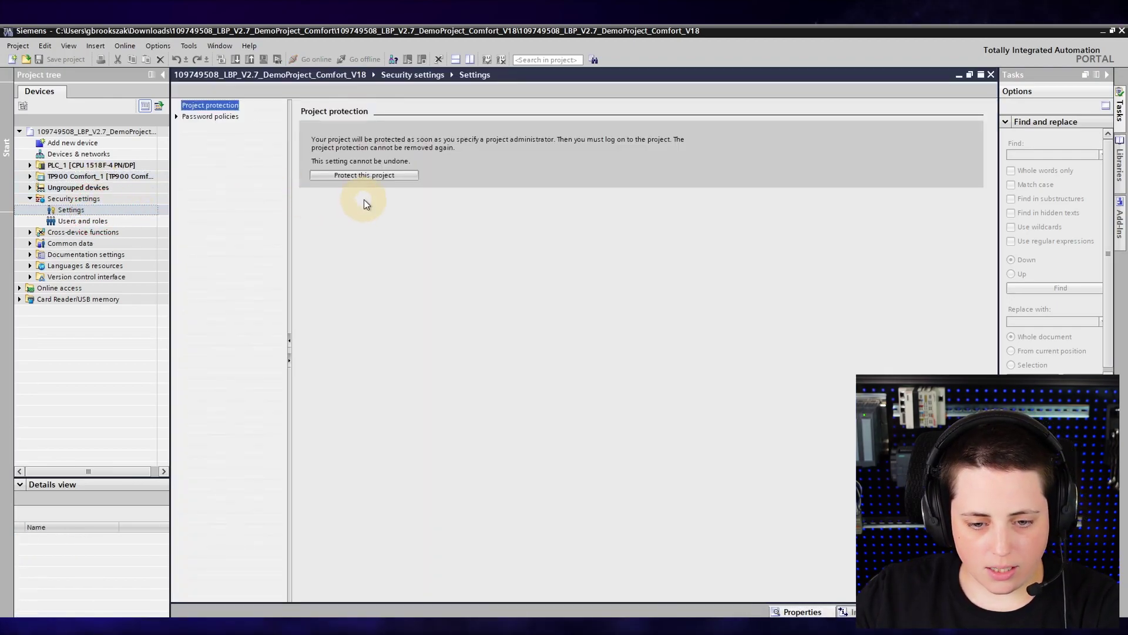
# - Protect the project with a project administrator user name and password
pyautogui.click(369, 176)
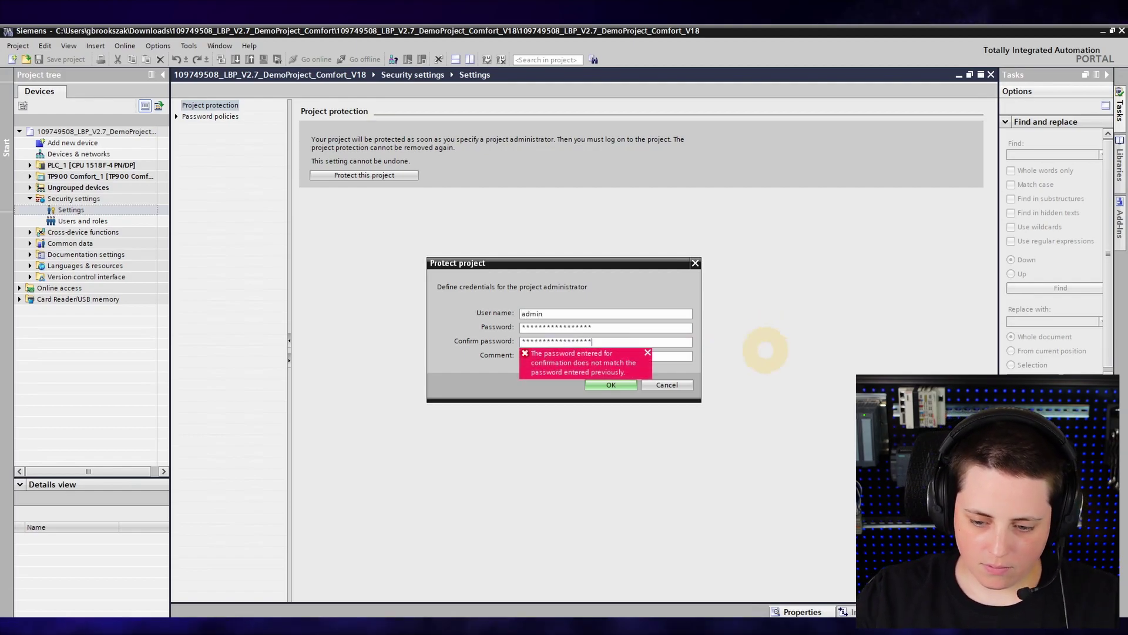
pyautogui.click(601, 386)
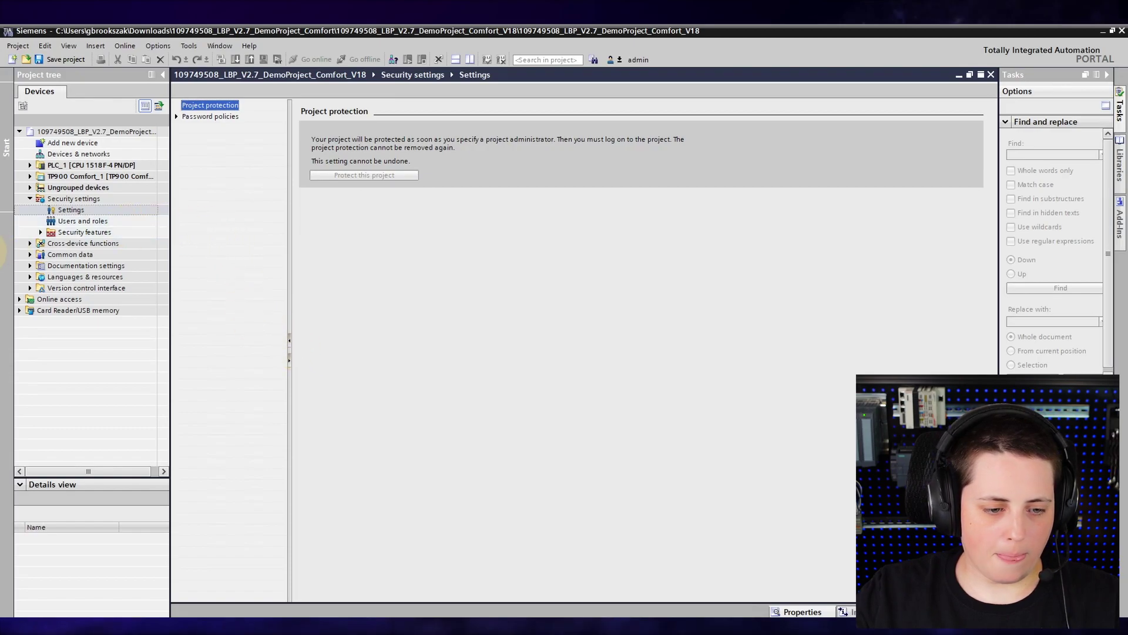
# - Open the project's Users and roles editor under Security settings and start the UMC synchronization
pyautogui.click(40, 234)
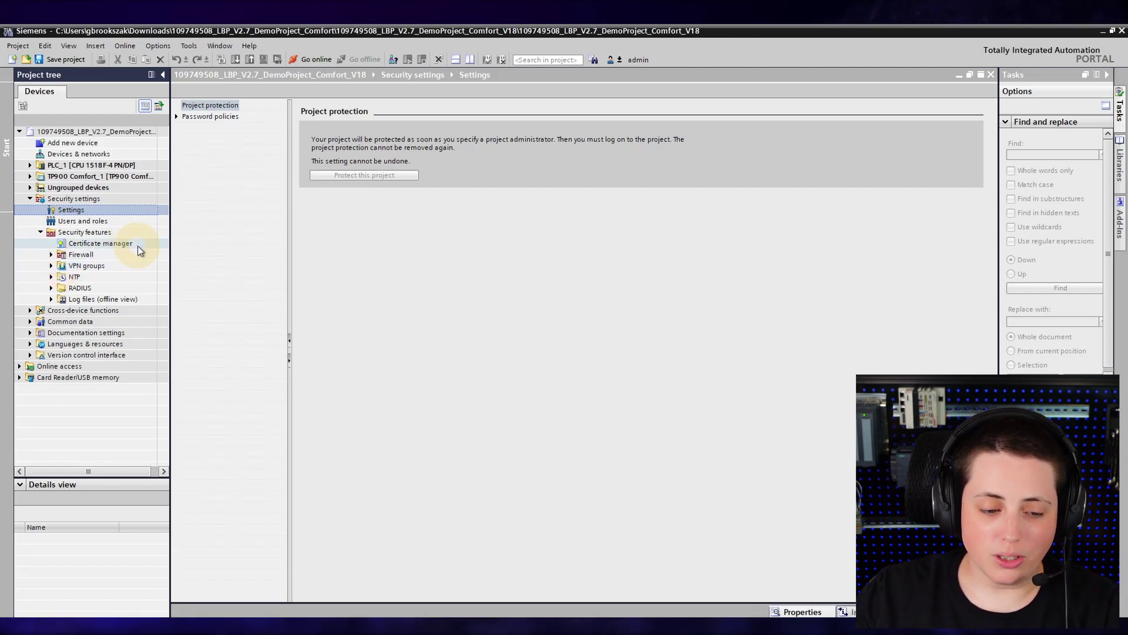
pyautogui.click(112, 224)
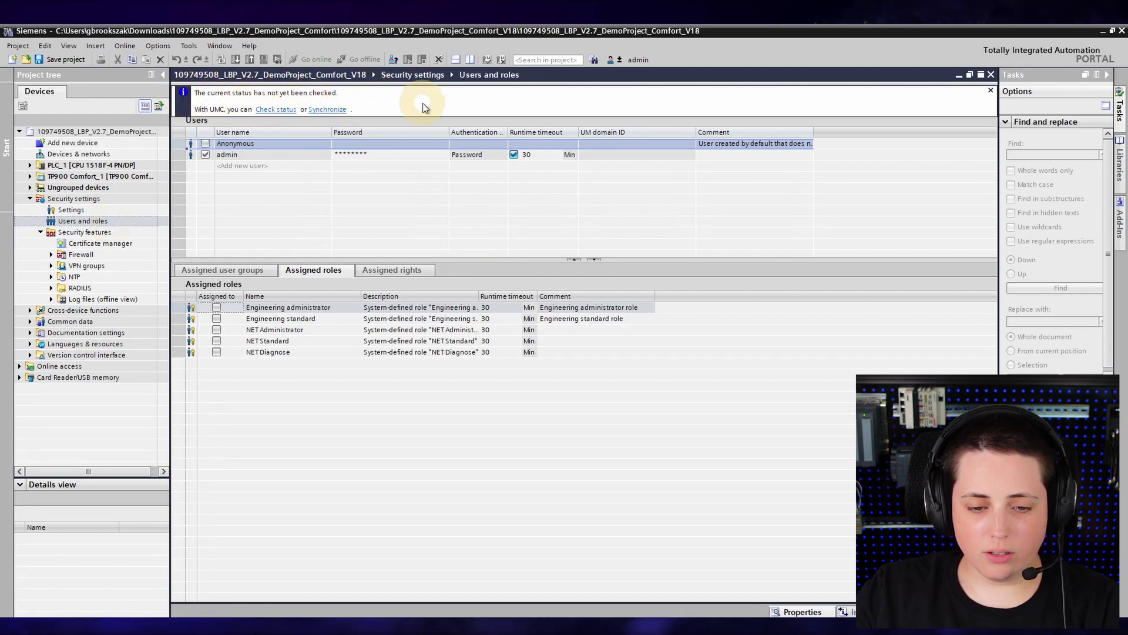
pyautogui.click(992, 92)
pyautogui.click(183, 93)
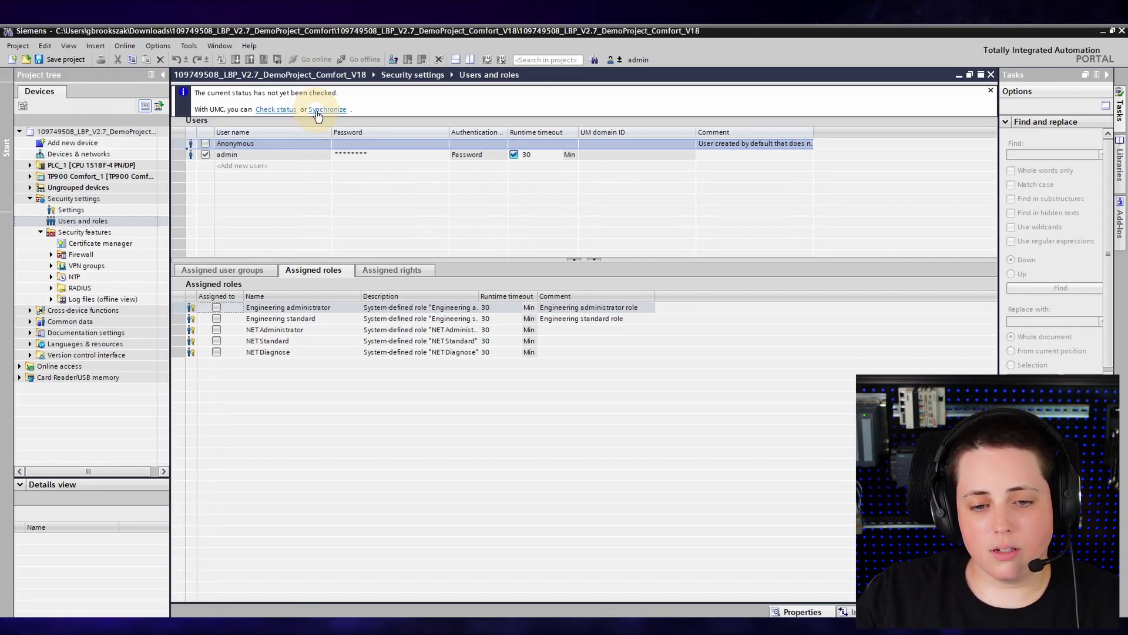
pyautogui.click(317, 111)
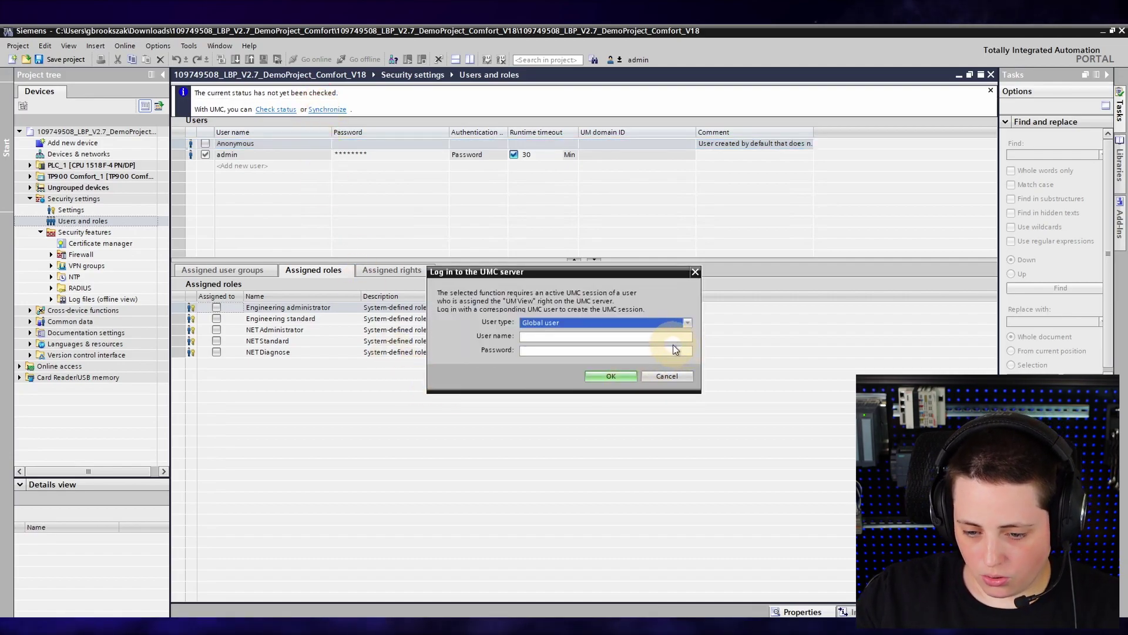
# - Sign in to the UMC server with its user name and password, then dismiss the synchronization notice
pyautogui.click(558, 349)
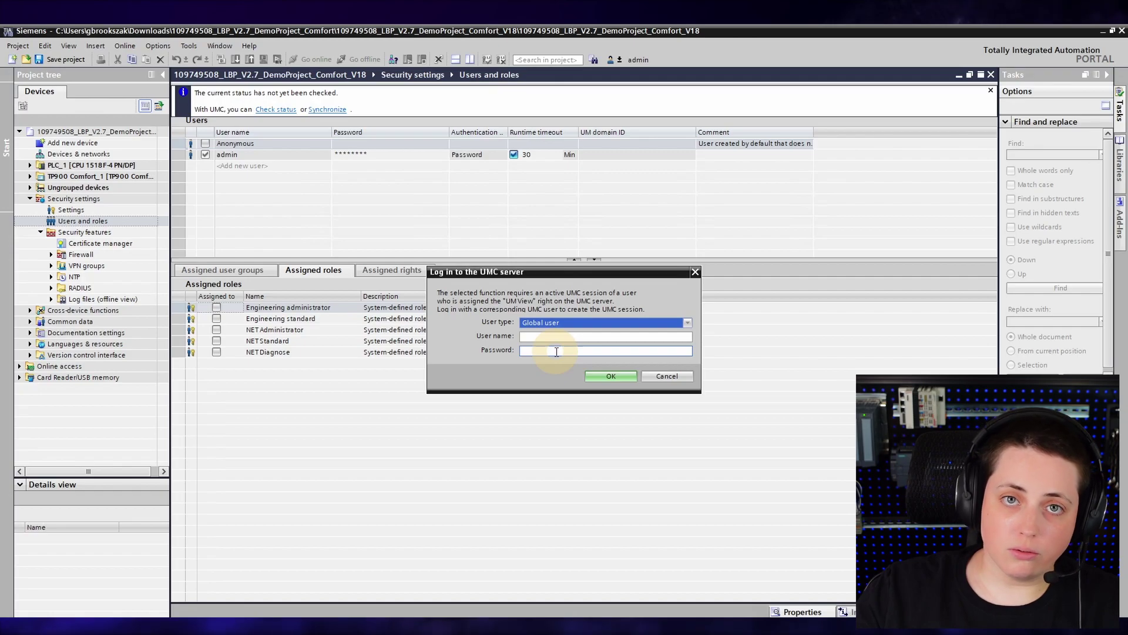
pyautogui.click(563, 337)
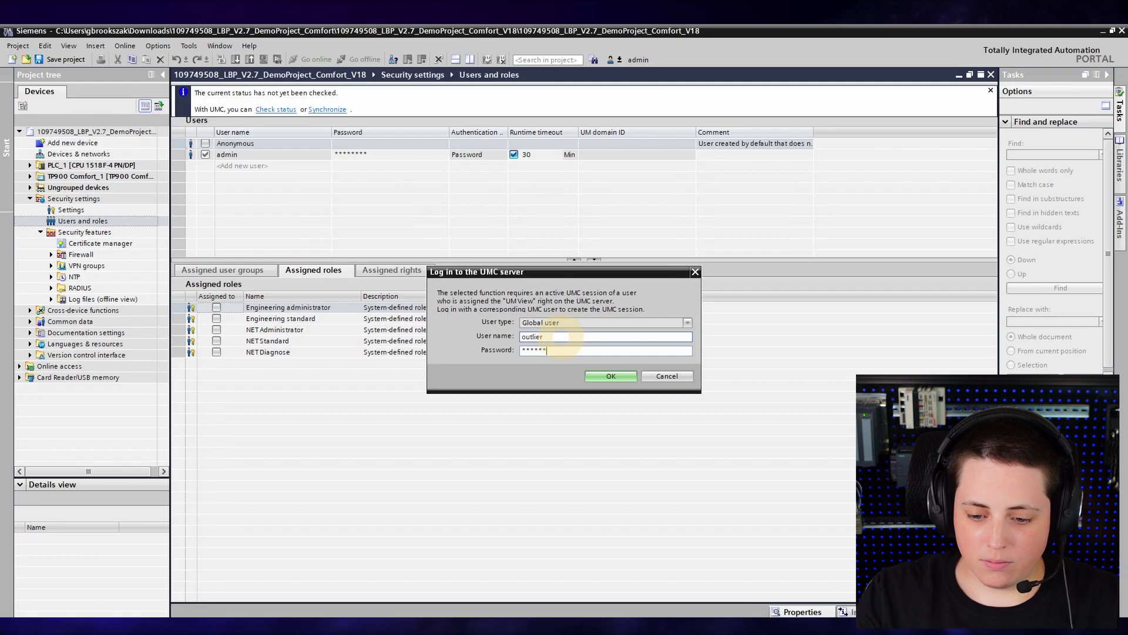
pyautogui.press('Return')
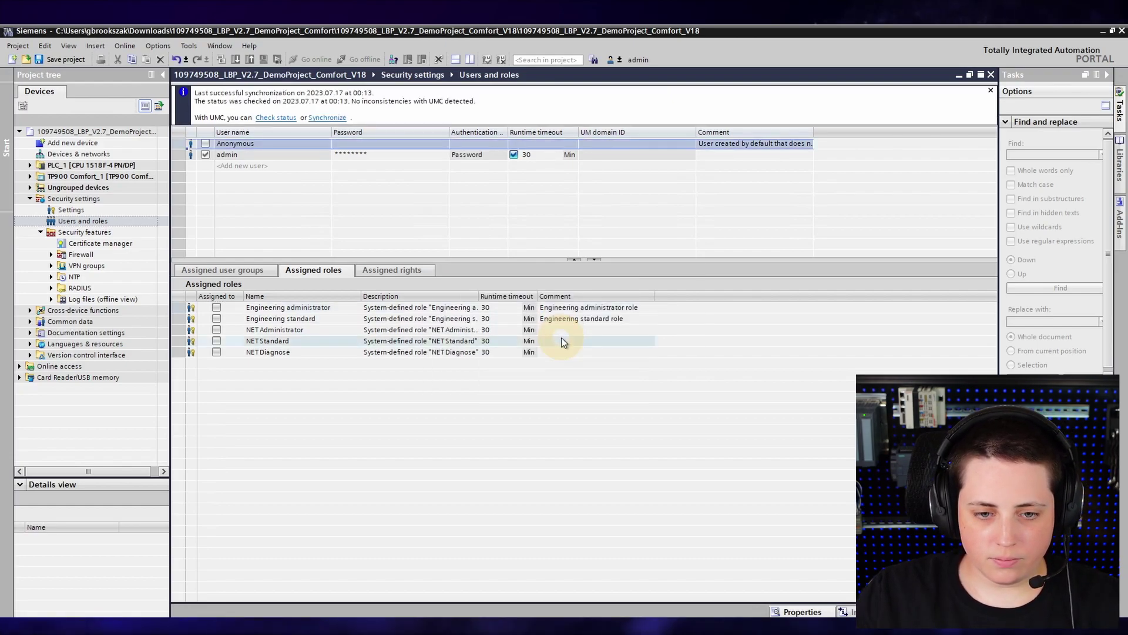
pyautogui.click(991, 92)
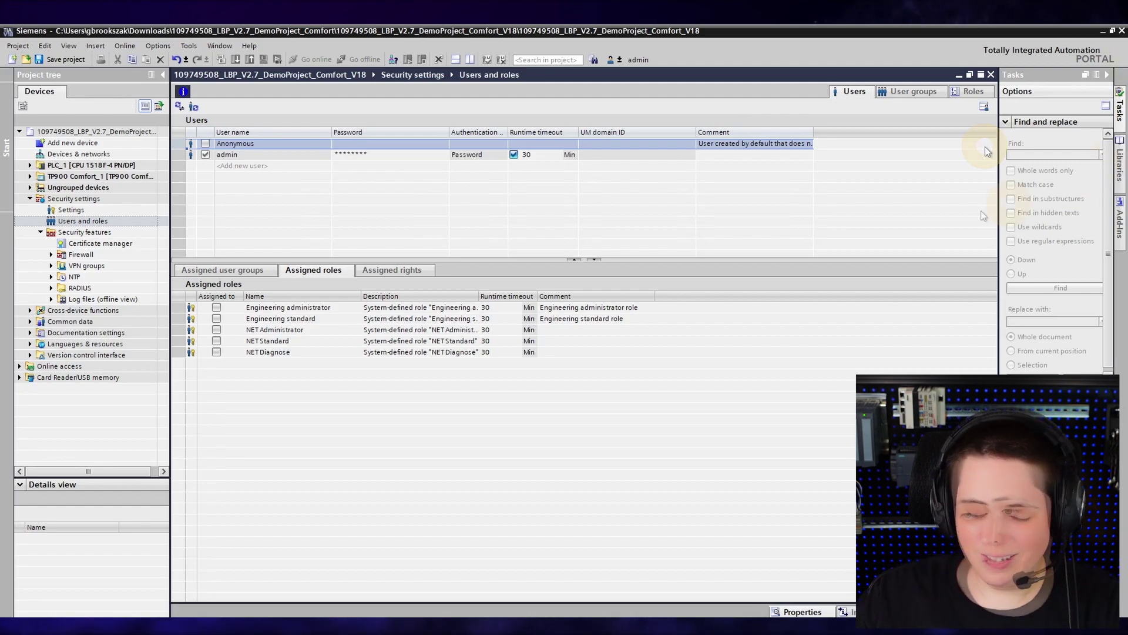
# - Import the Engineers, Maintenance and OT Management groups from UMC as project user groups
pyautogui.click(934, 95)
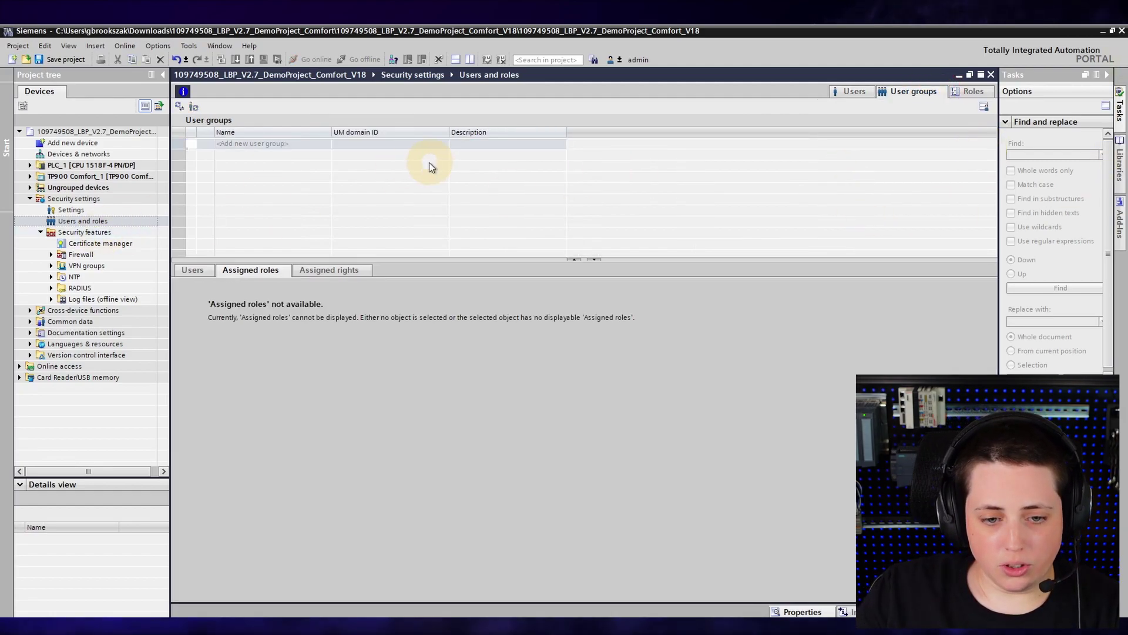
pyautogui.click(294, 150)
pyautogui.click(458, 245)
pyautogui.click(458, 256)
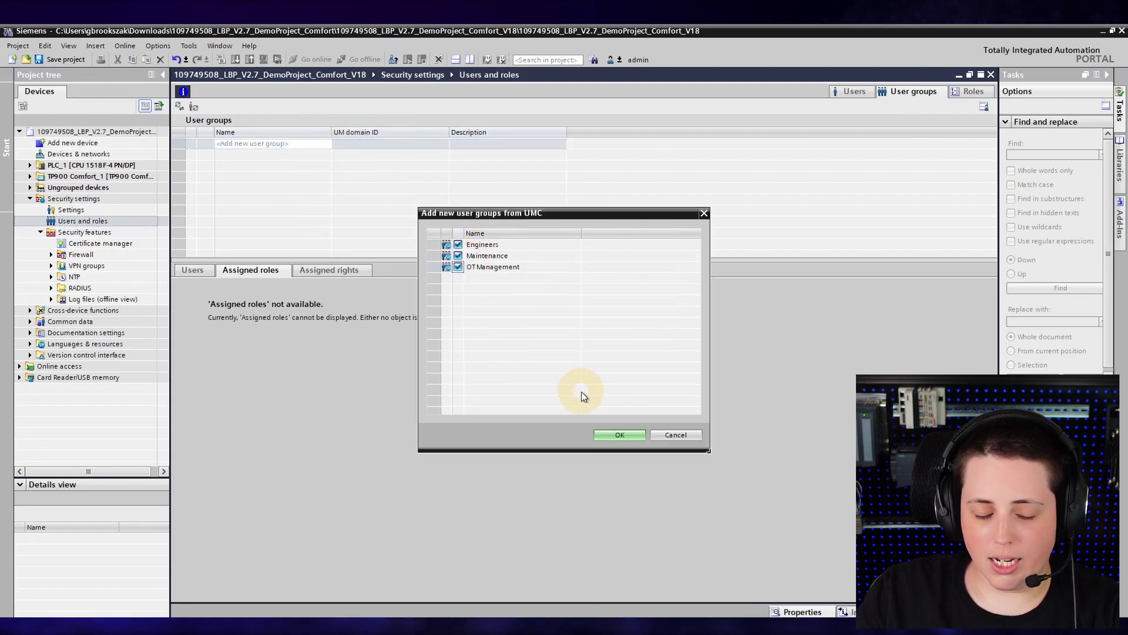
pyautogui.click(613, 434)
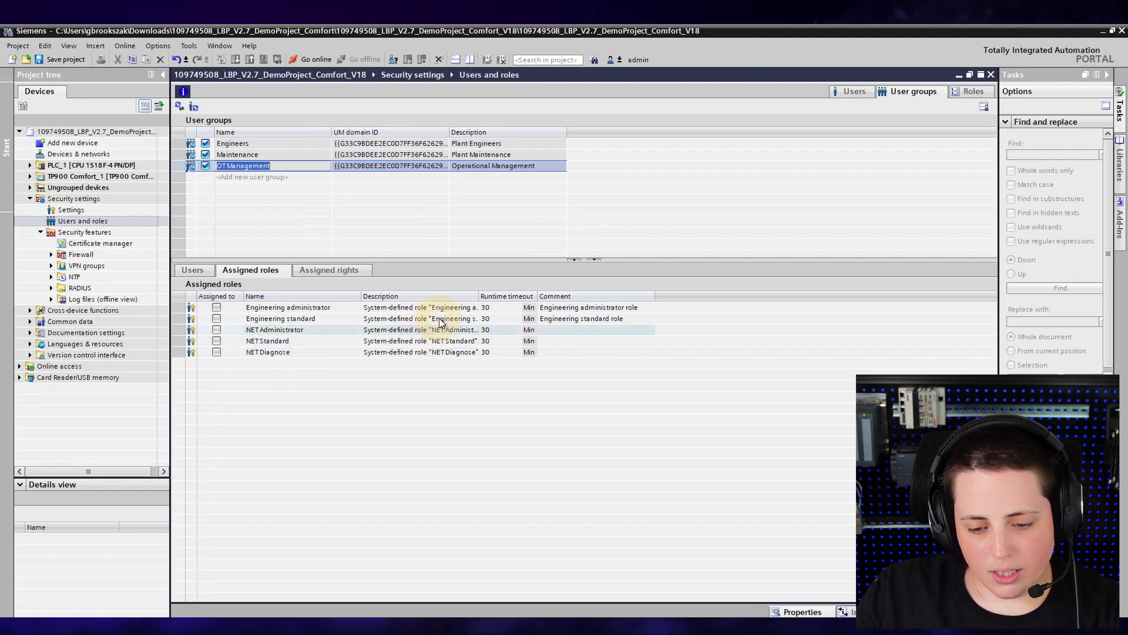
# - On the Roles tab, review the Engineering standard role's rights and add a new role
pyautogui.moveTo(479, 294); pyautogui.dragTo(619, 294)
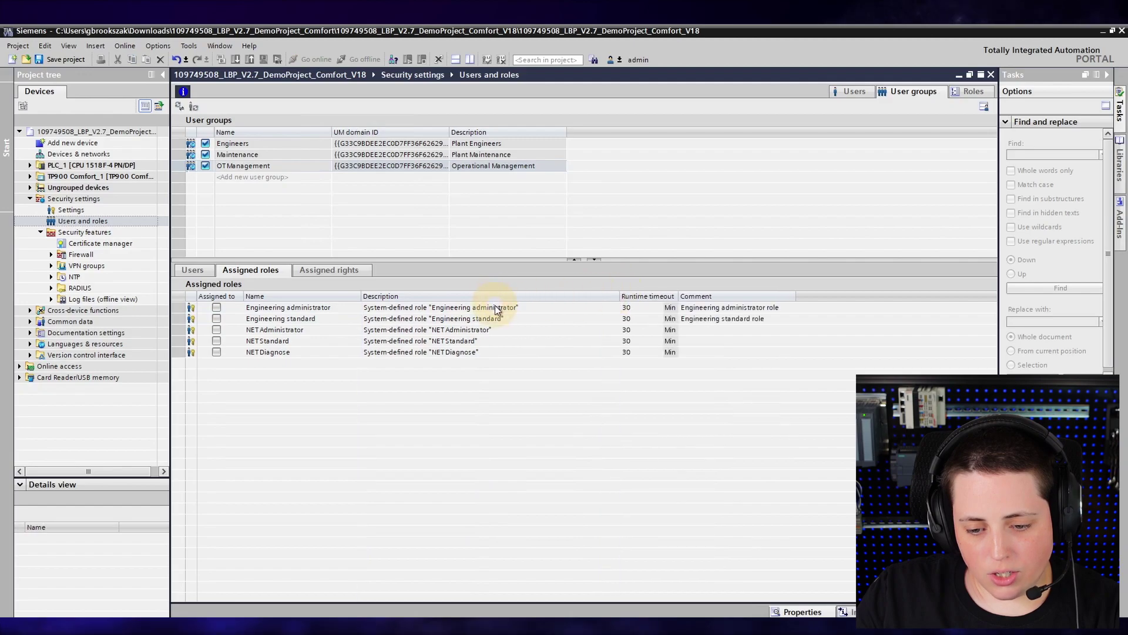
pyautogui.click(974, 93)
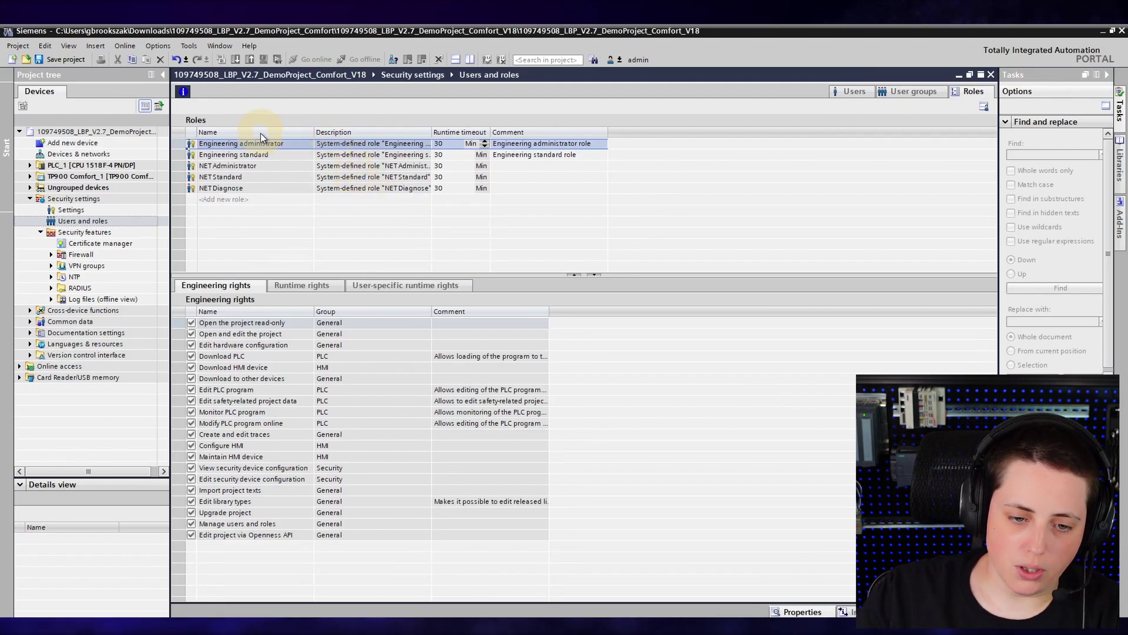
pyautogui.click(205, 155)
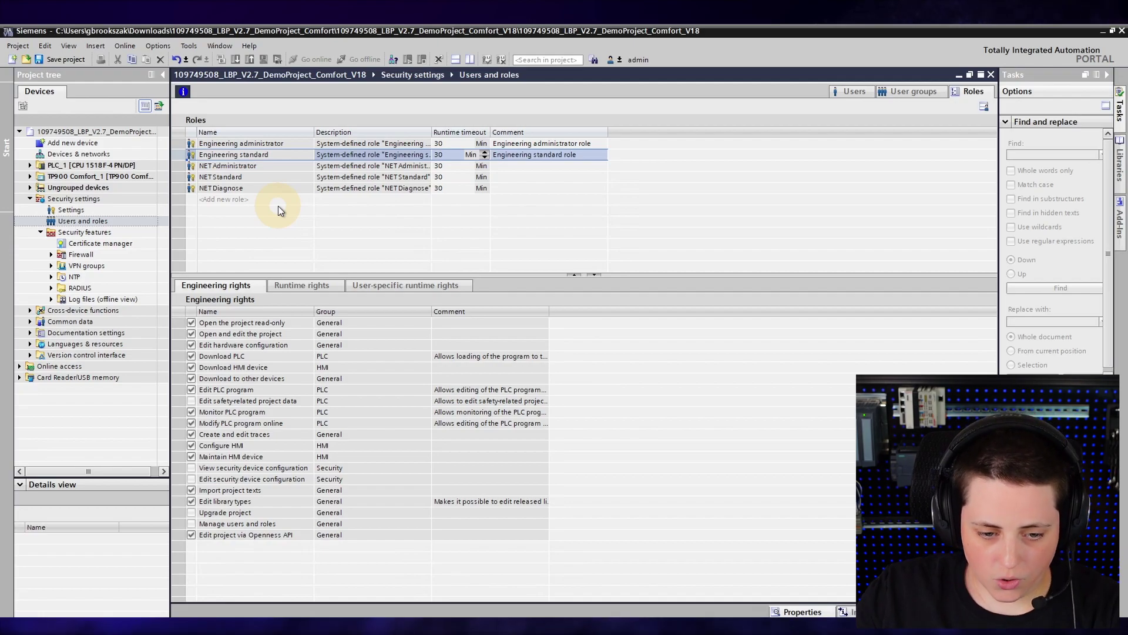
pyautogui.click(271, 203)
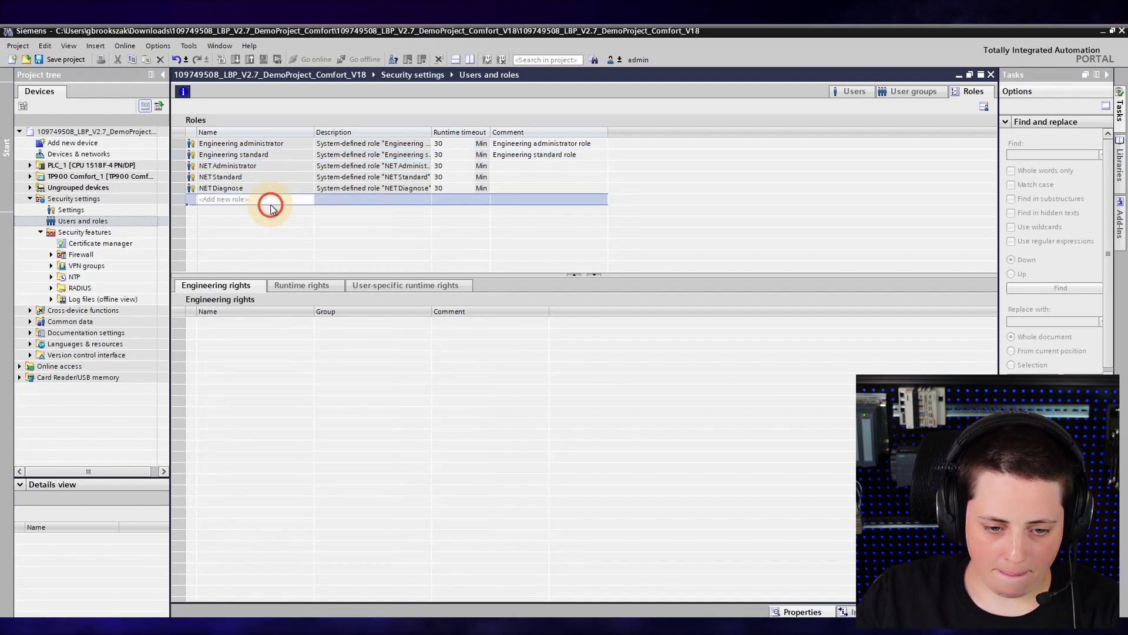
# - Name the role View_Maintain and grant read-only project access, Monitor PLC program, traces, and Maintain HMI device
pyautogui.write('View')
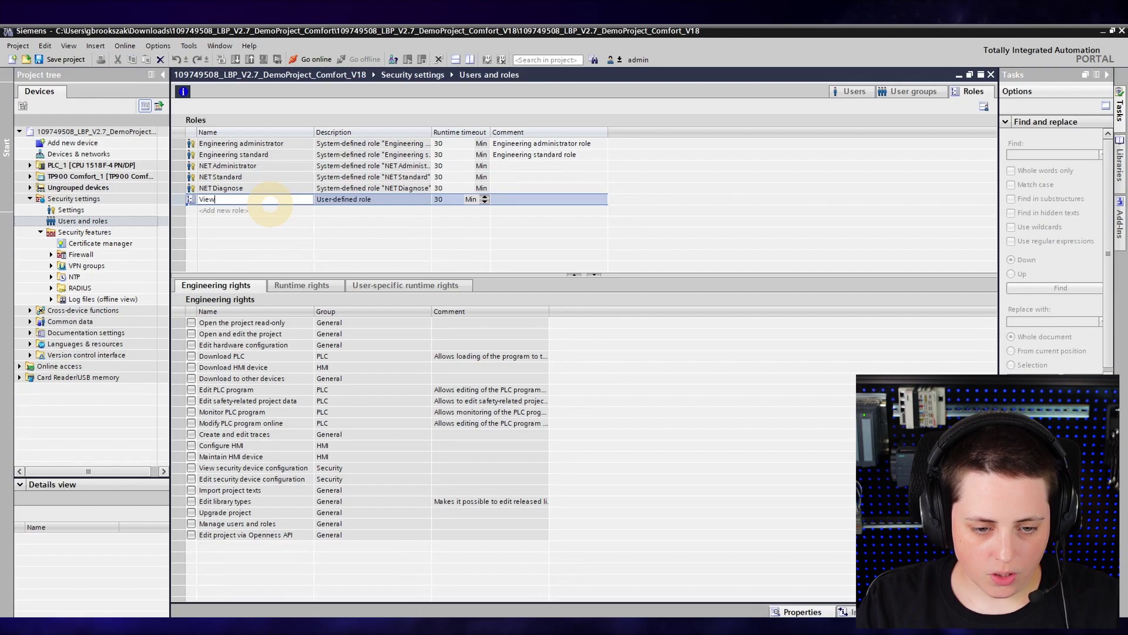
pyautogui.write('_Maintain')
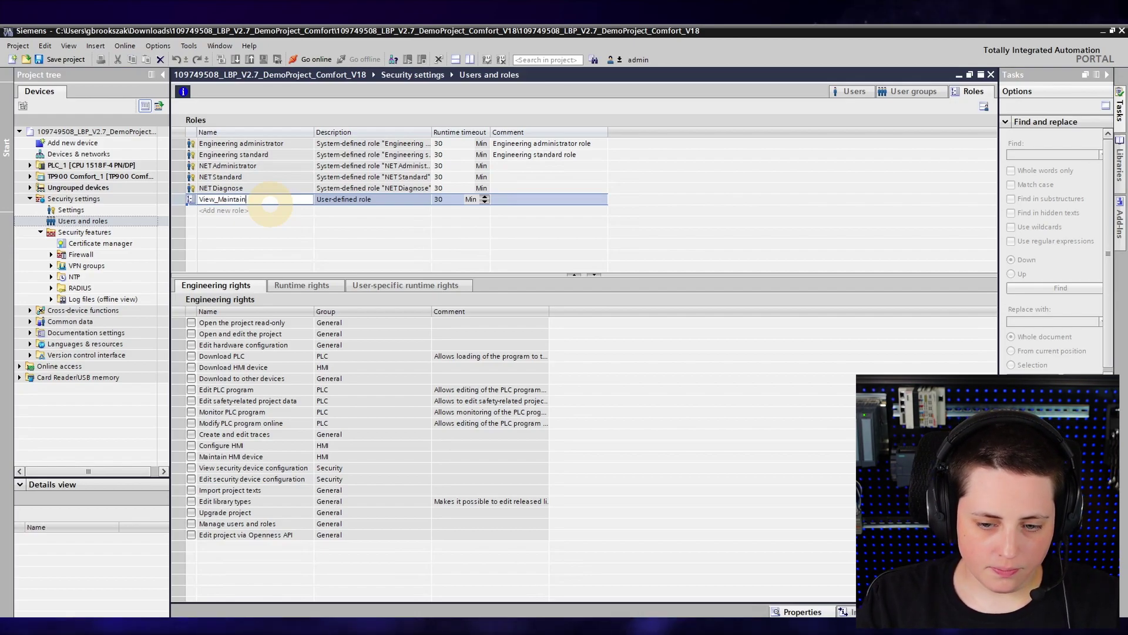
pyautogui.press('Return')
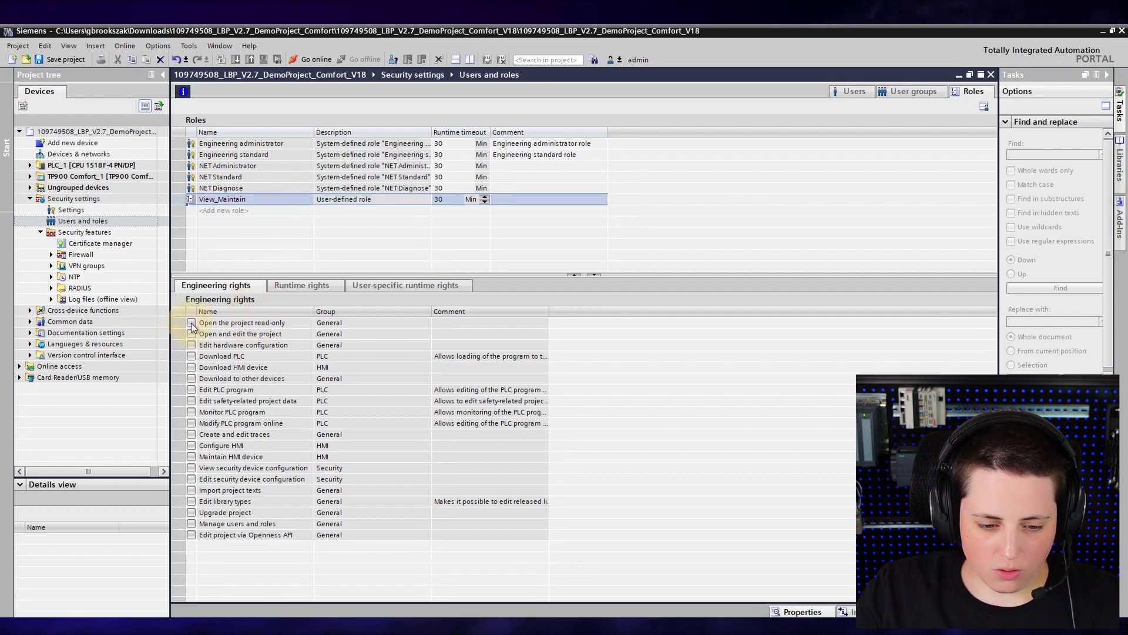
pyautogui.click(191, 323)
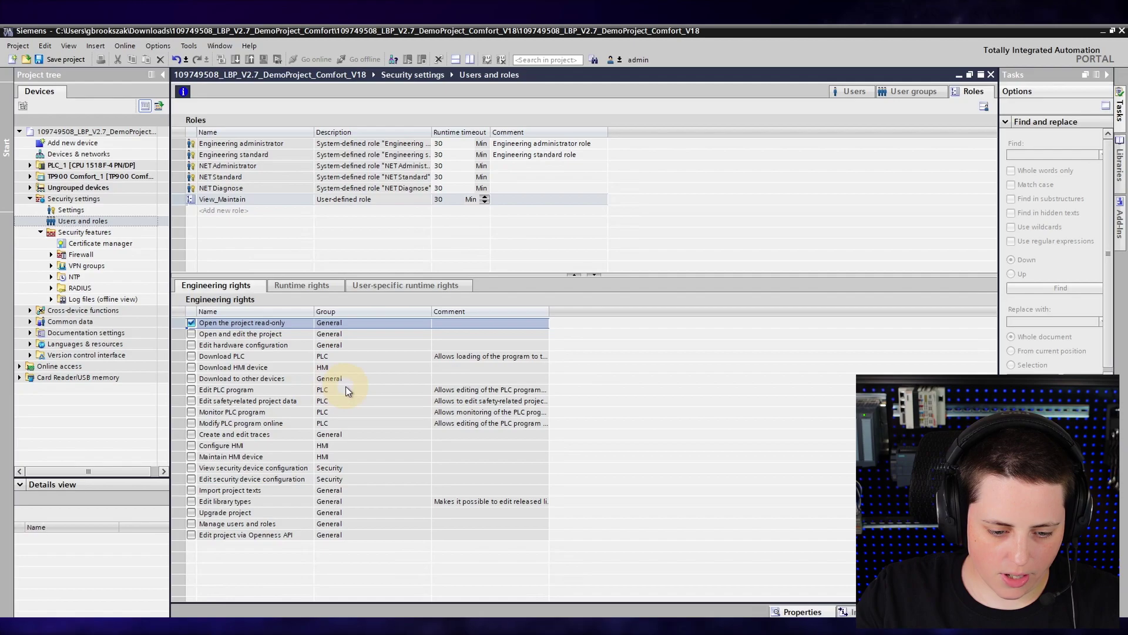
pyautogui.click(325, 413)
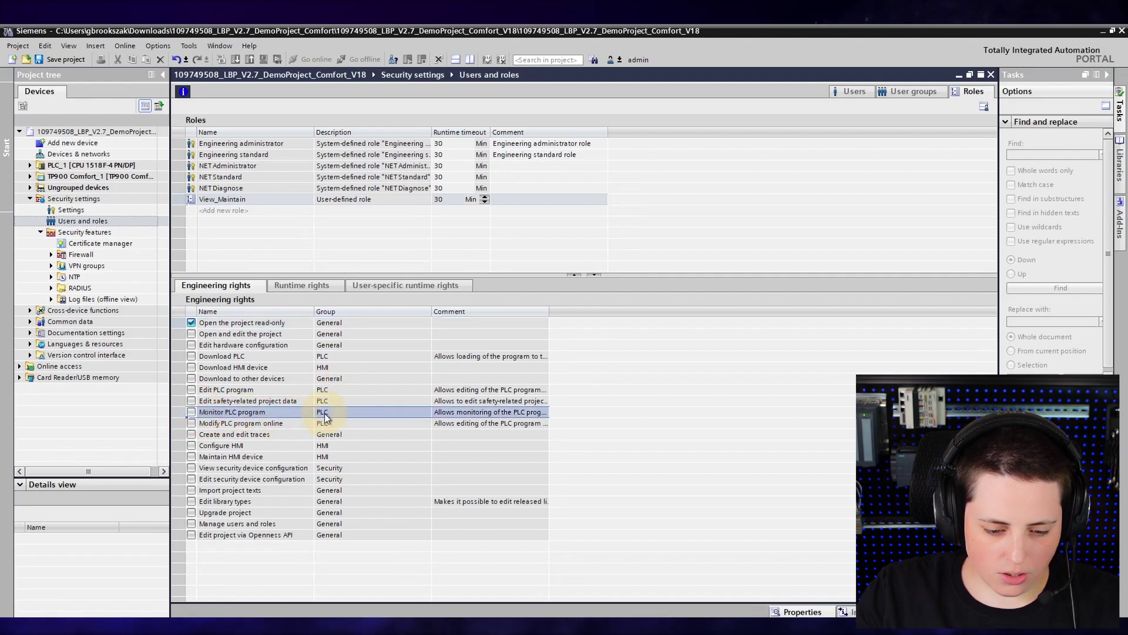
pyautogui.click(201, 435)
pyautogui.click(191, 434)
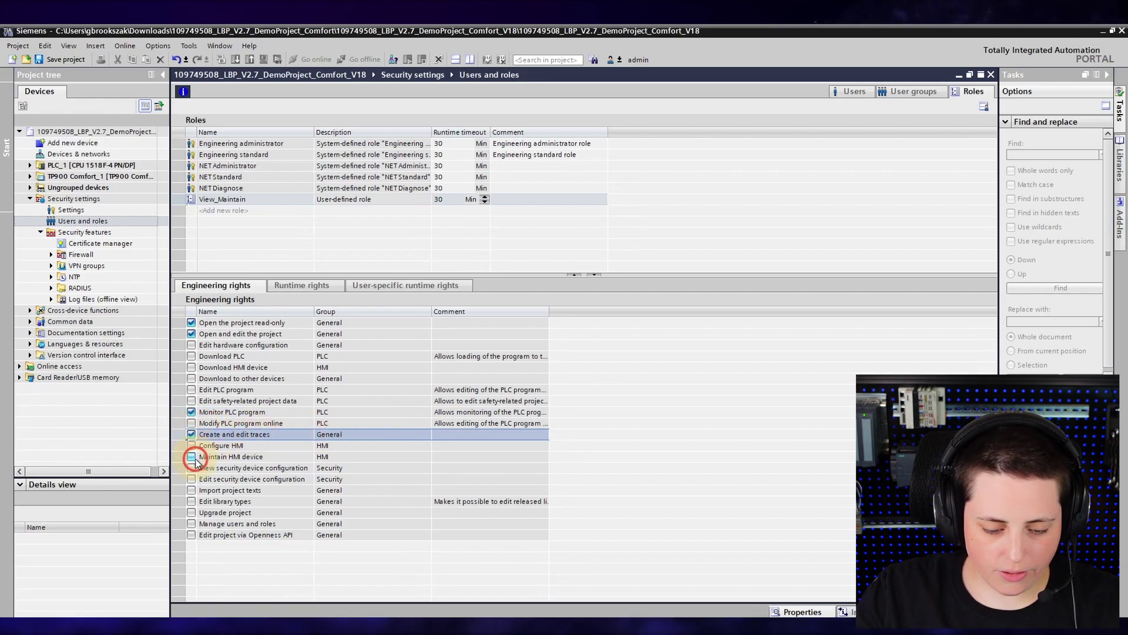
pyautogui.click(194, 458)
pyautogui.click(191, 457)
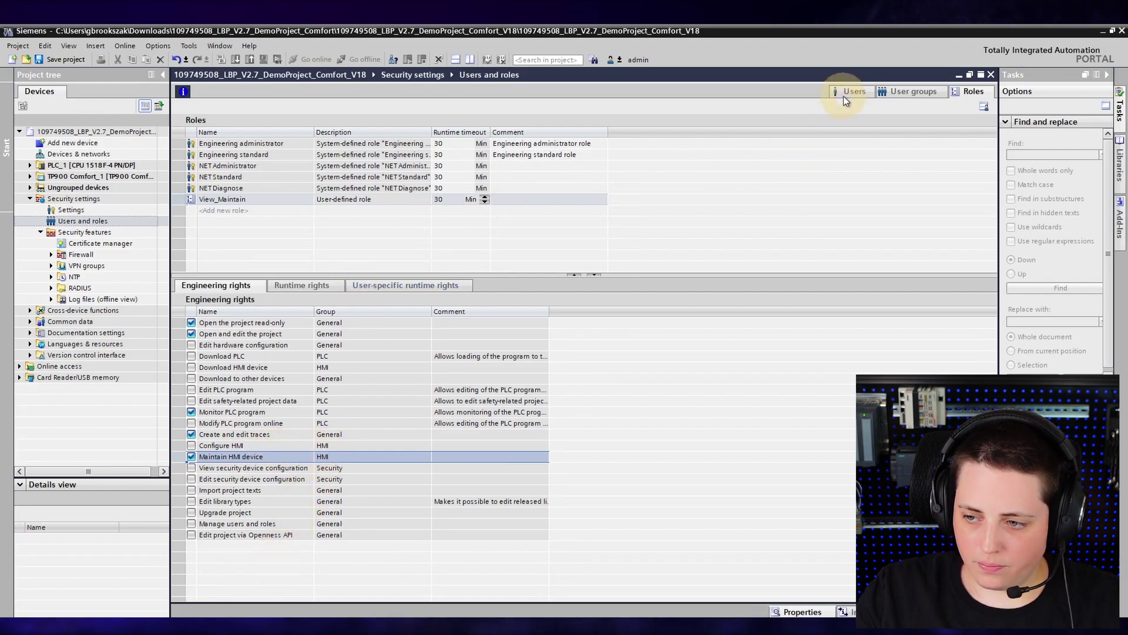
# - Under Assigned roles, give Maintenance View_Maintain, Engineers Engineering standard, and OT Management NET Administrator
pyautogui.click(894, 96)
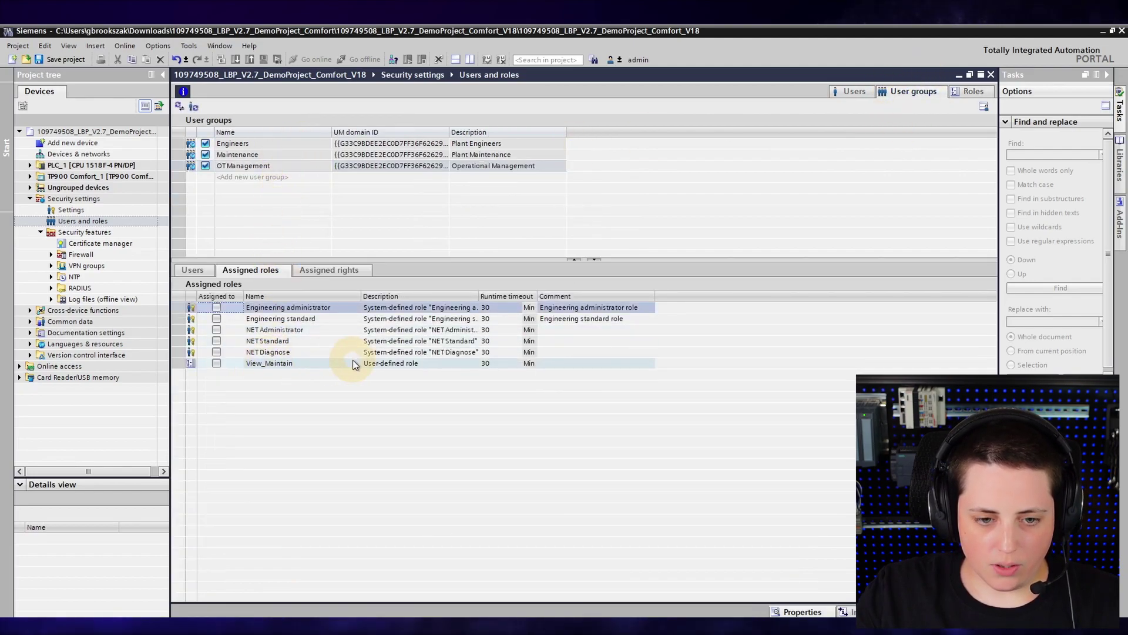
pyautogui.click(276, 151)
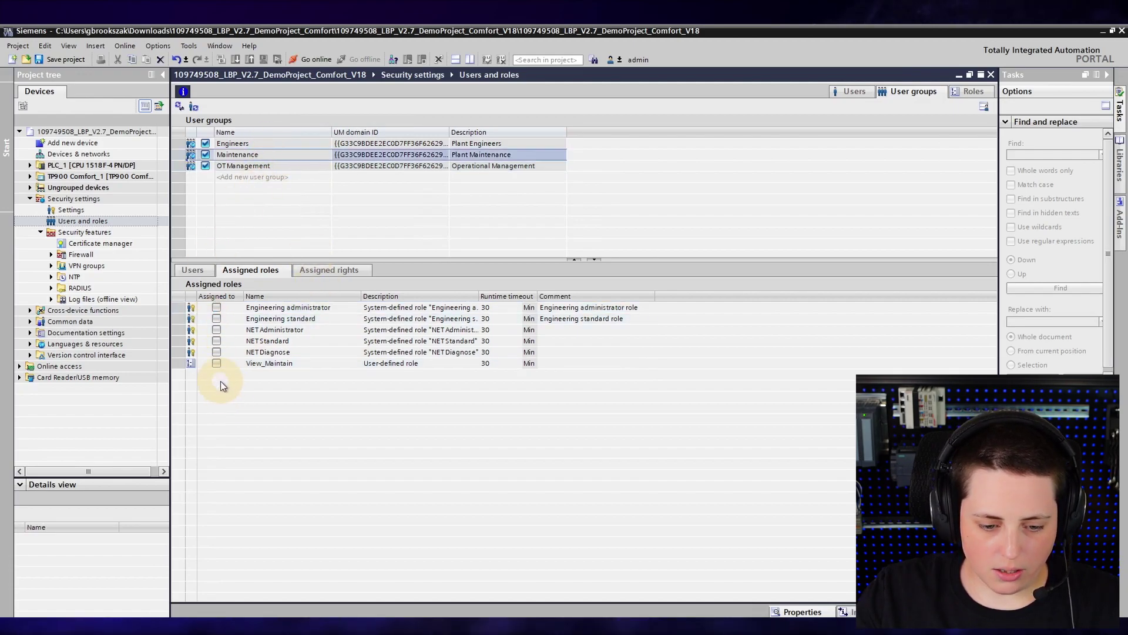
pyautogui.click(216, 363)
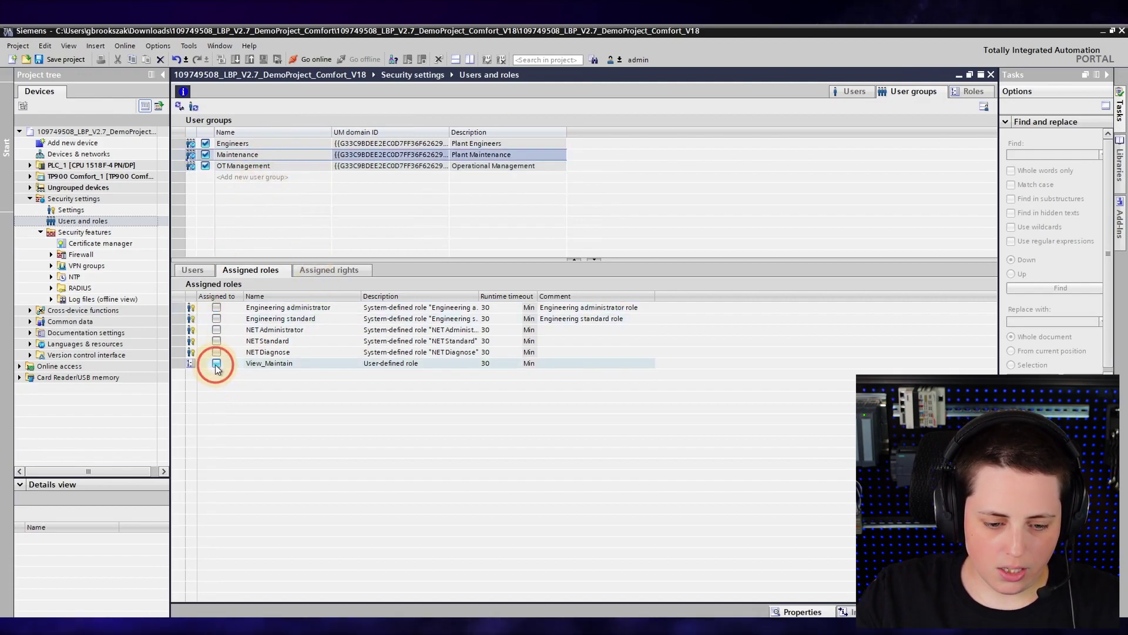
pyautogui.click(278, 146)
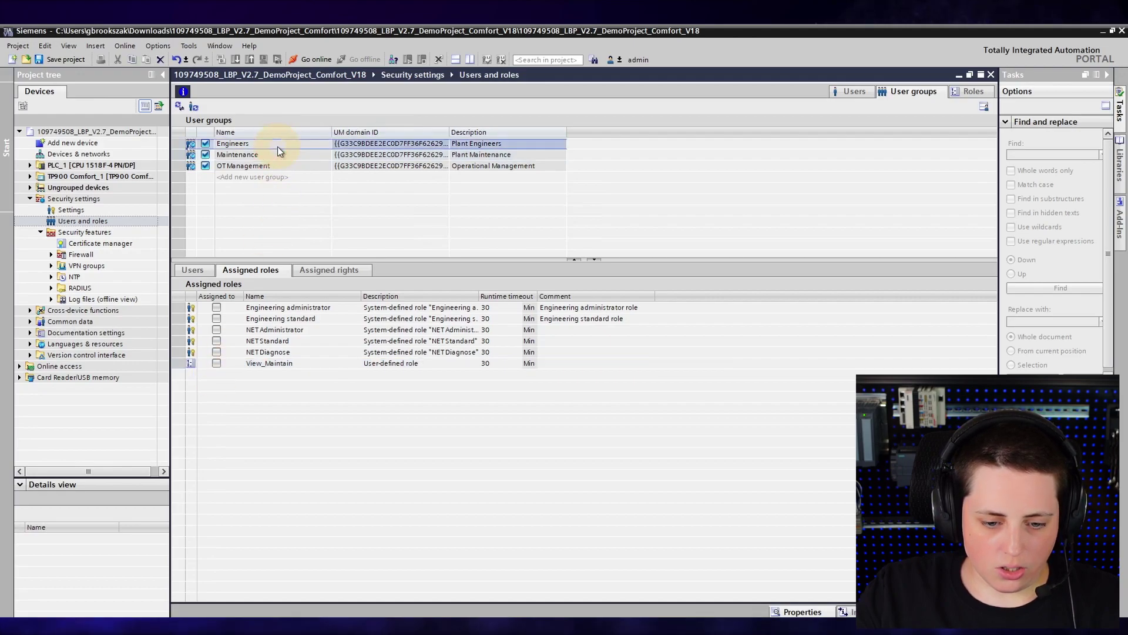
pyautogui.click(217, 319)
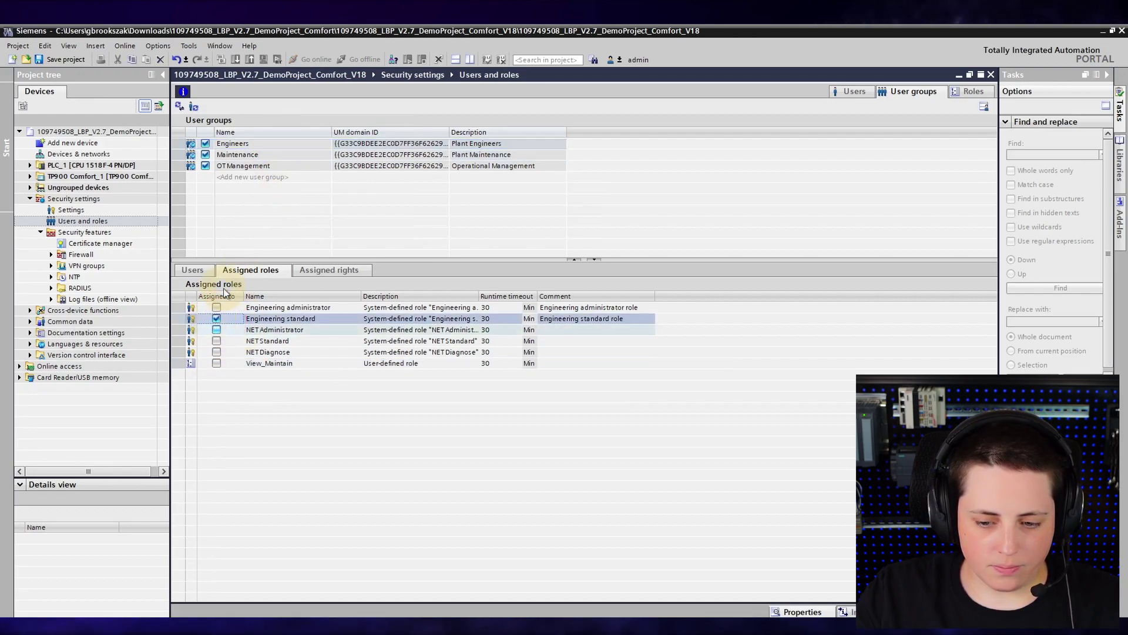
pyautogui.click(267, 165)
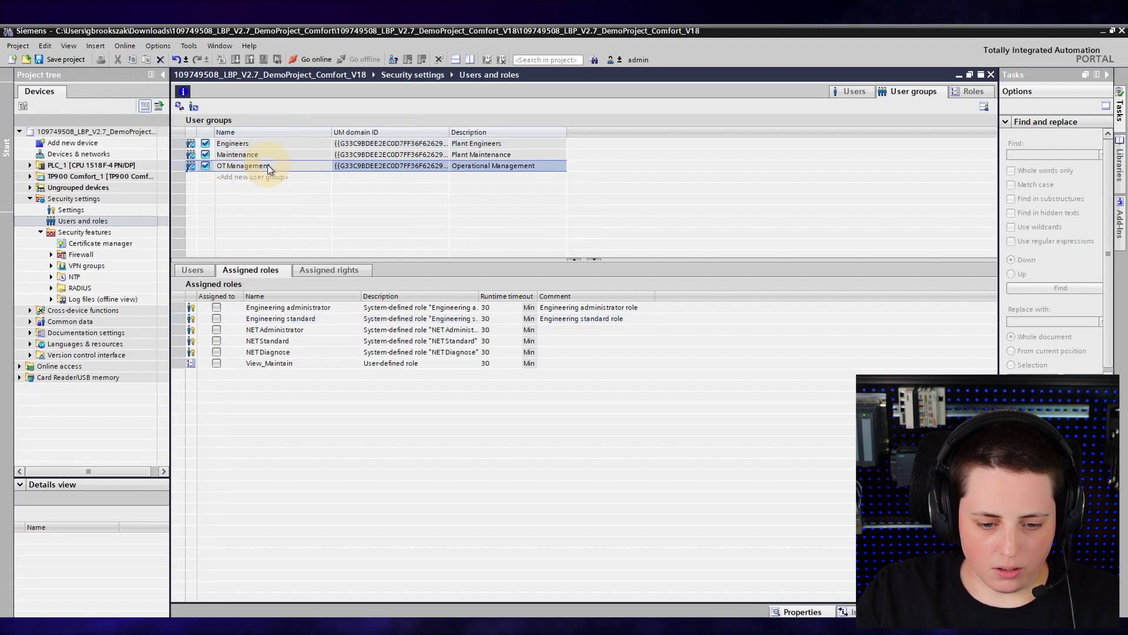
pyautogui.click(215, 331)
pyautogui.click(216, 330)
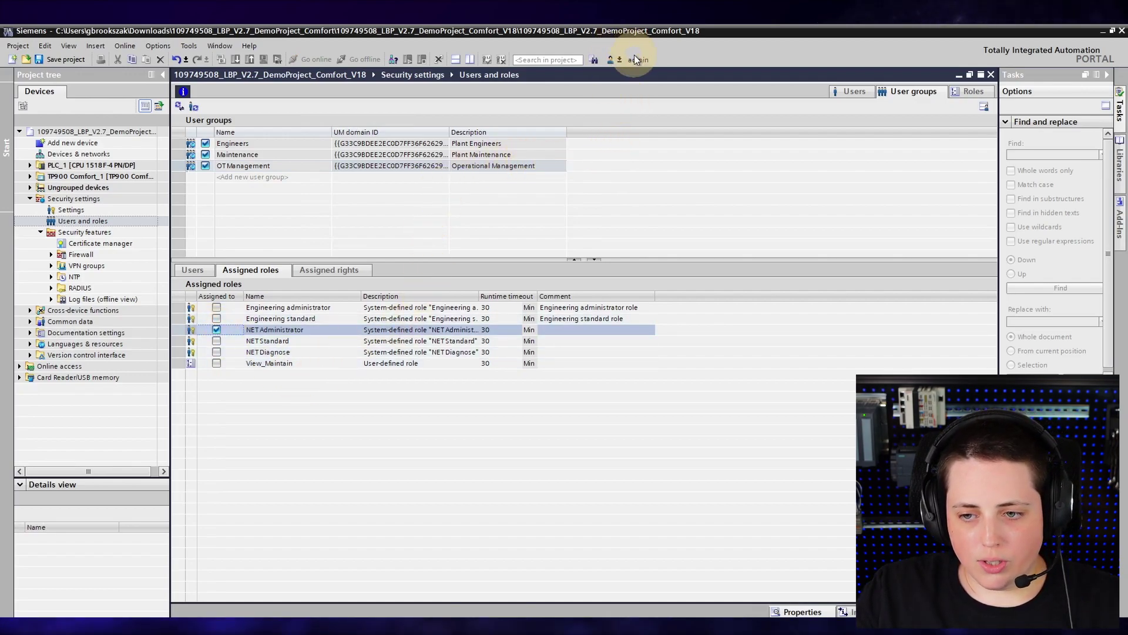
# - Log off and close the project, saving the changes
pyautogui.click(612, 61)
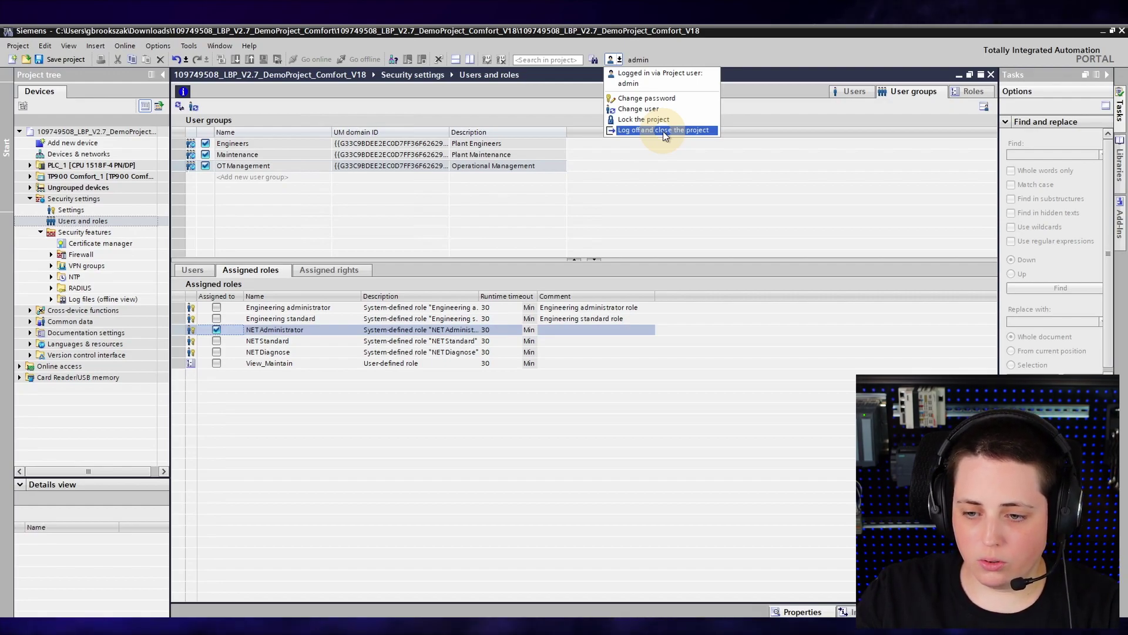
pyautogui.click(663, 130)
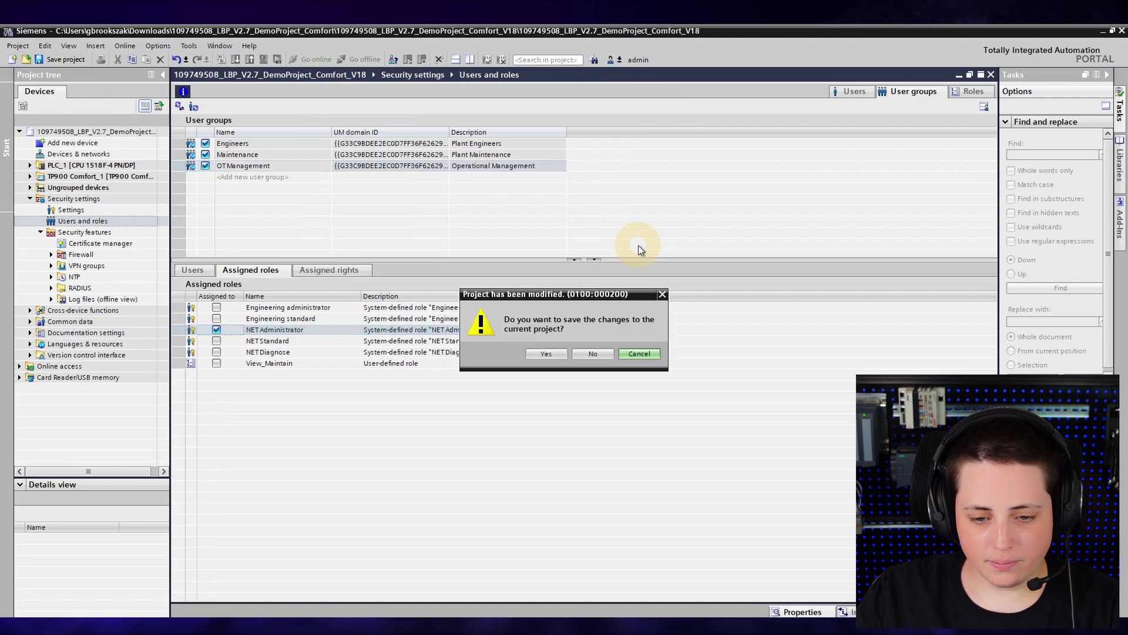
pyautogui.click(542, 356)
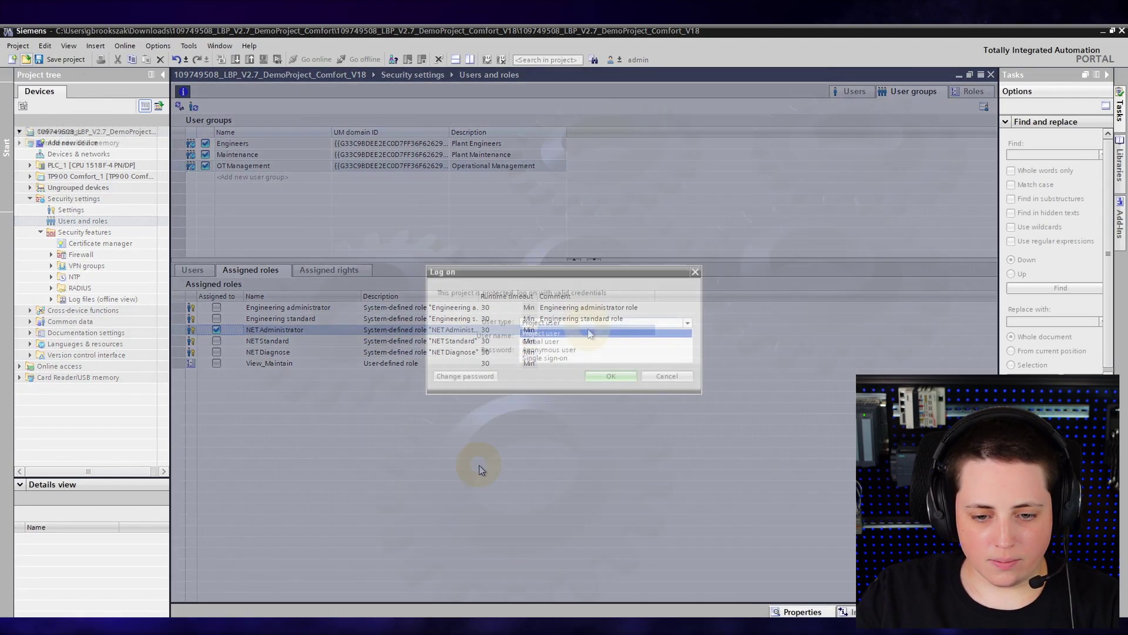
# - Log back on to the protected project as the maintenance global user
pyautogui.click(587, 323)
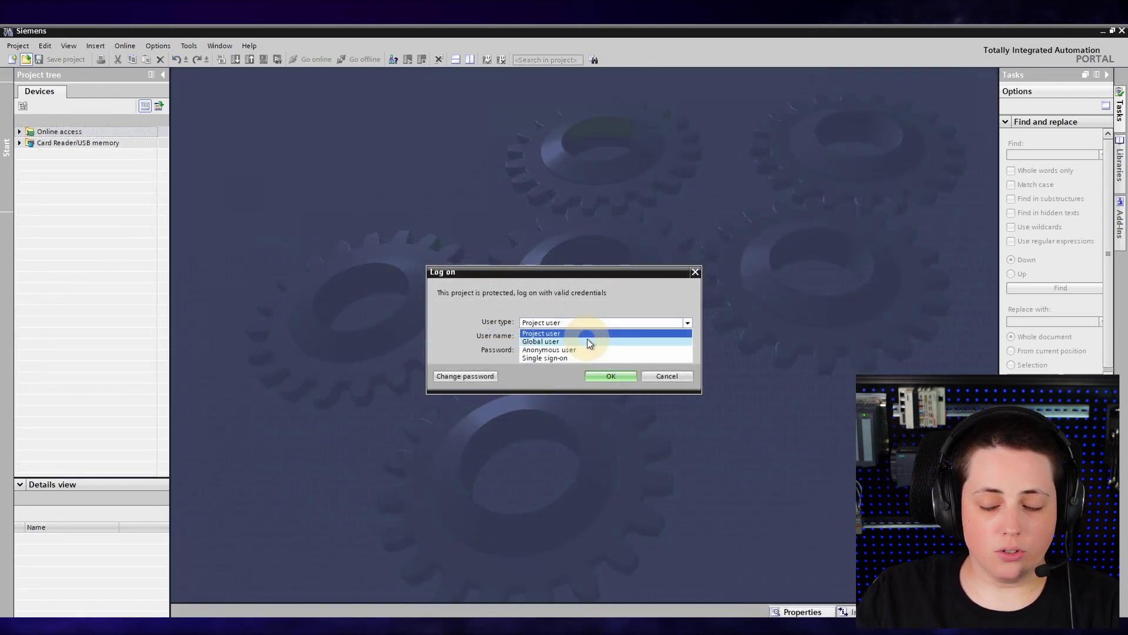
pyautogui.click(587, 341)
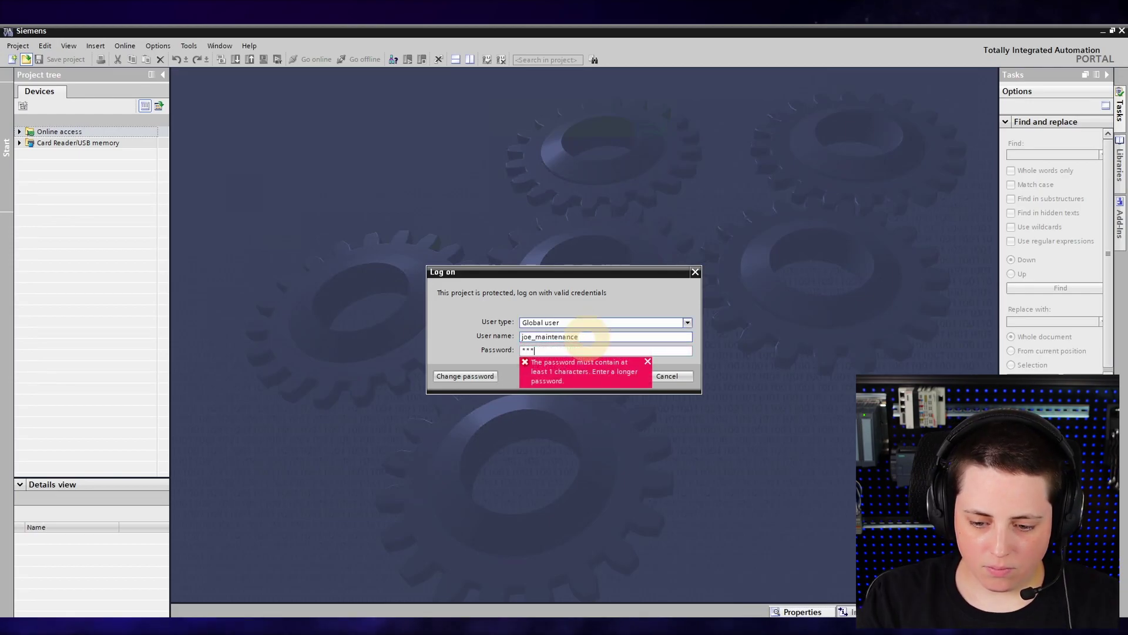
pyautogui.press('Return')
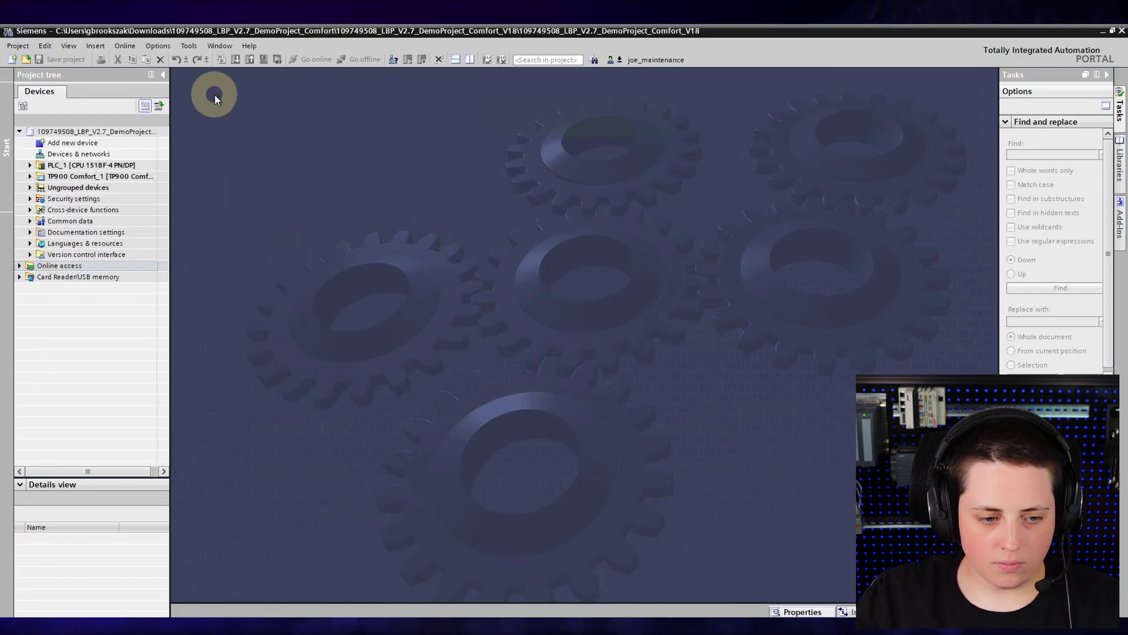
# - Open PLC_1's Demo_1 [FB1] block, shown read-only, and cancel the Go online attempt
pyautogui.click(30, 166)
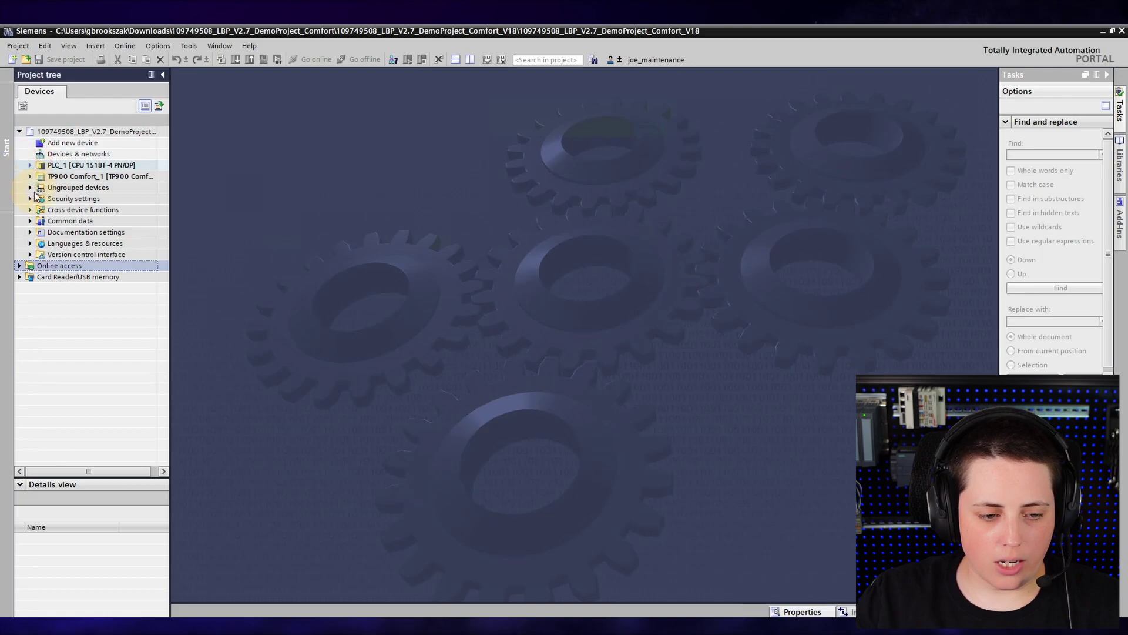
pyautogui.click(40, 199)
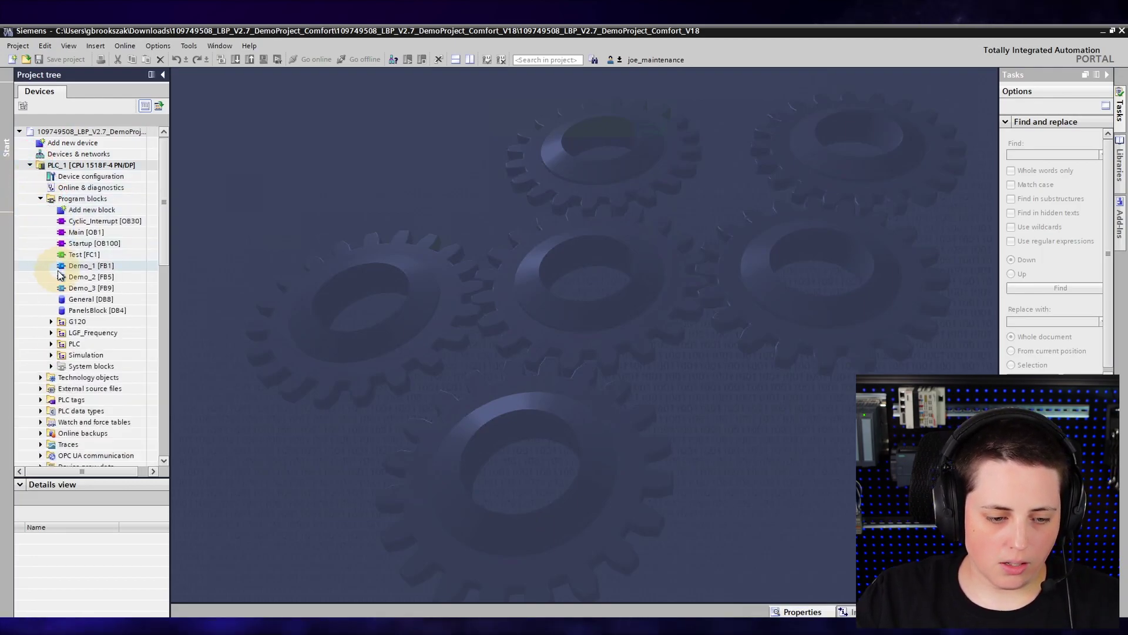
pyautogui.doubleClick(59, 268)
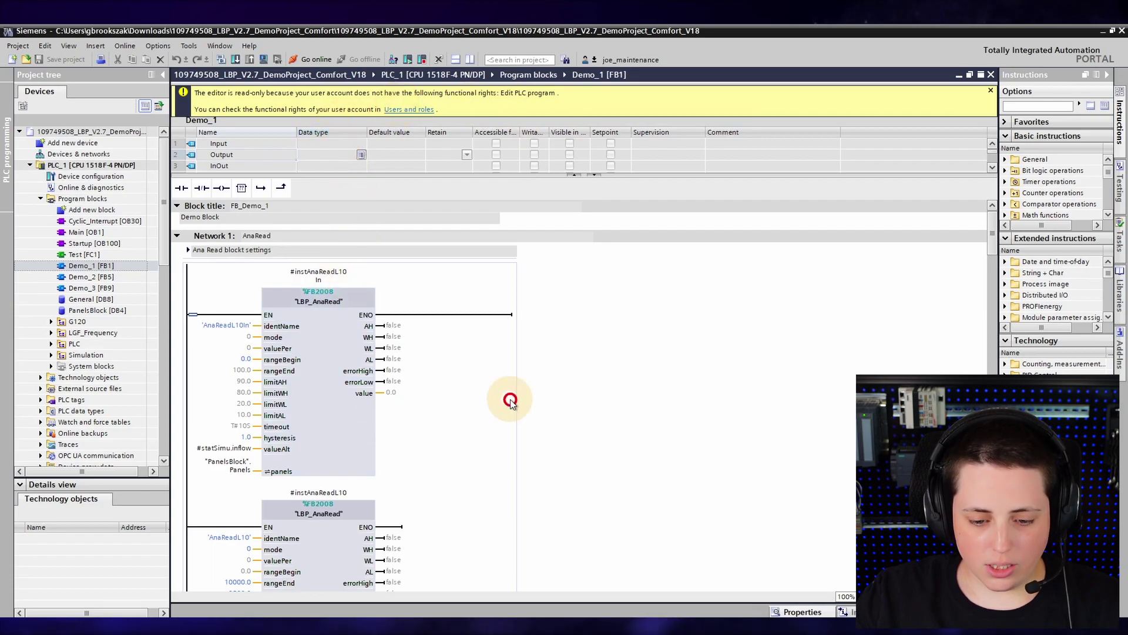
pyautogui.click(313, 59)
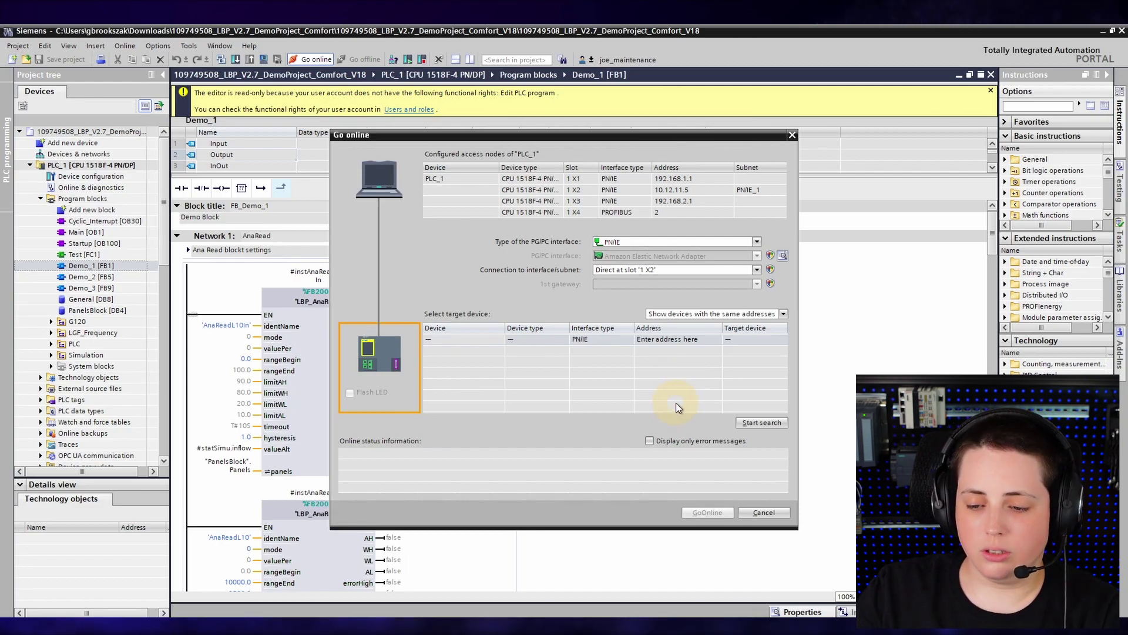
pyautogui.click(762, 512)
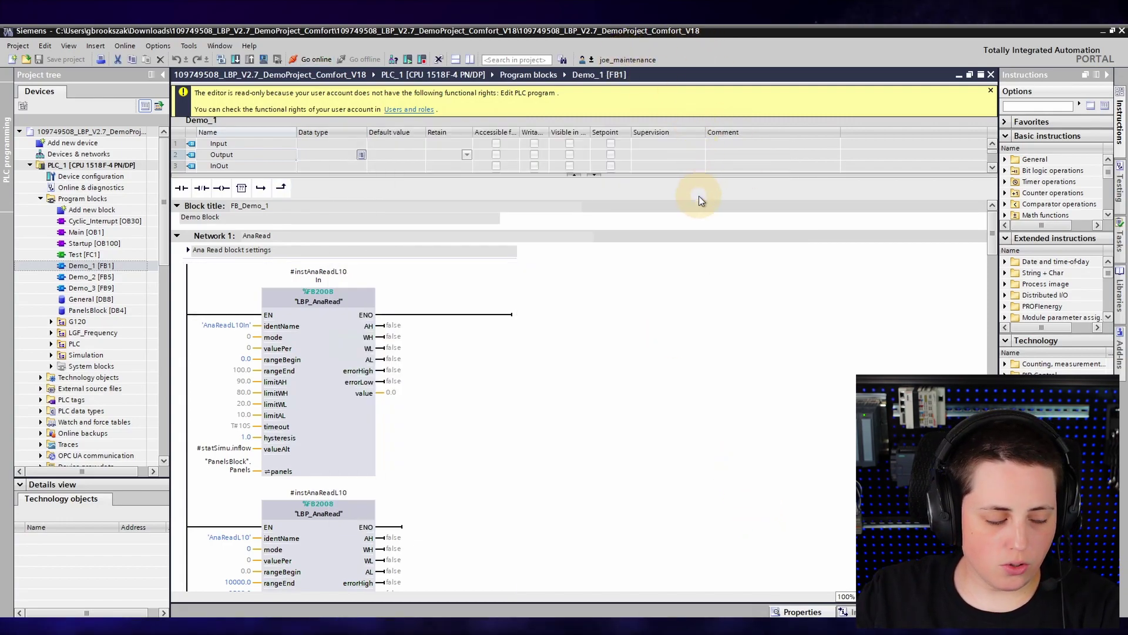
# - Lock the project, unlock it with the password, then bring up the Change user dialog
pyautogui.click(590, 58)
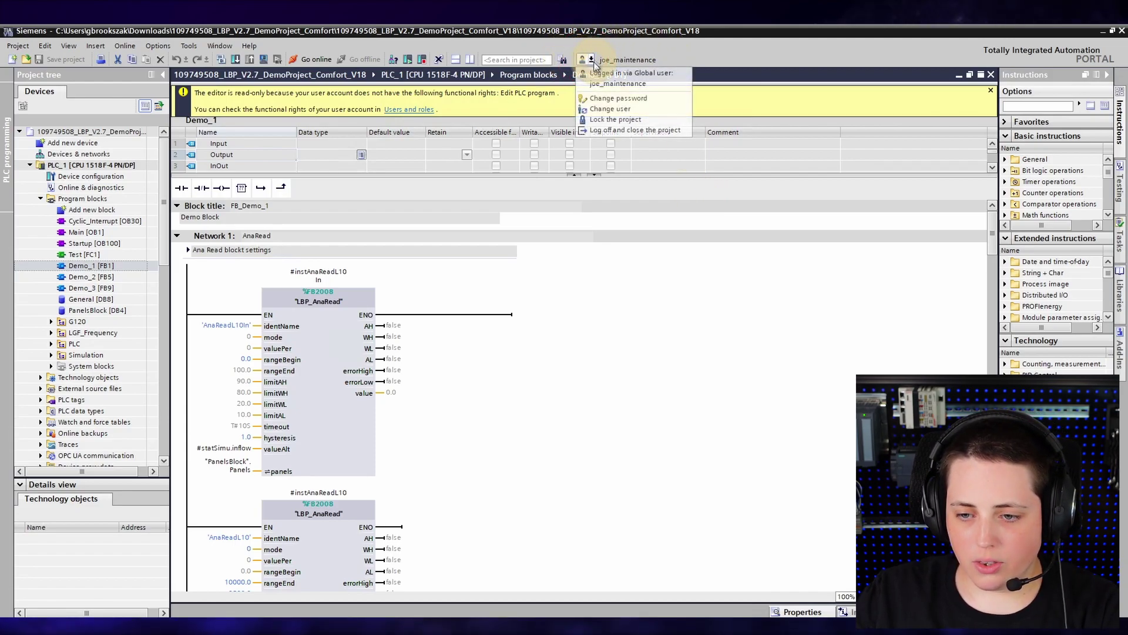
pyautogui.click(615, 120)
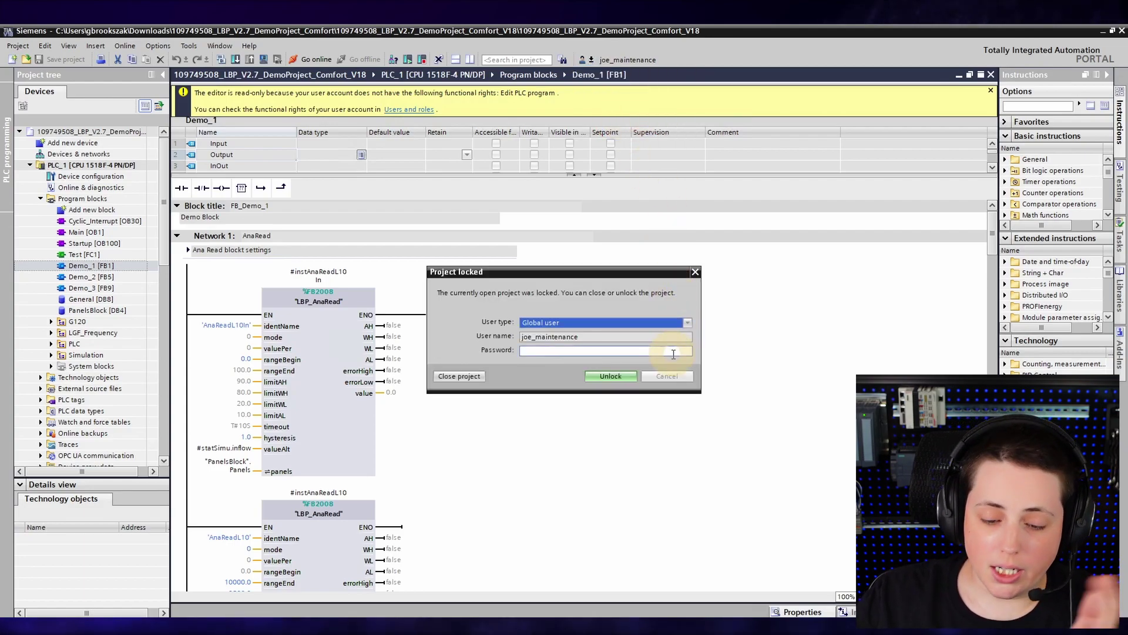
pyautogui.click(580, 351)
pyautogui.write('***')
pyautogui.click(611, 375)
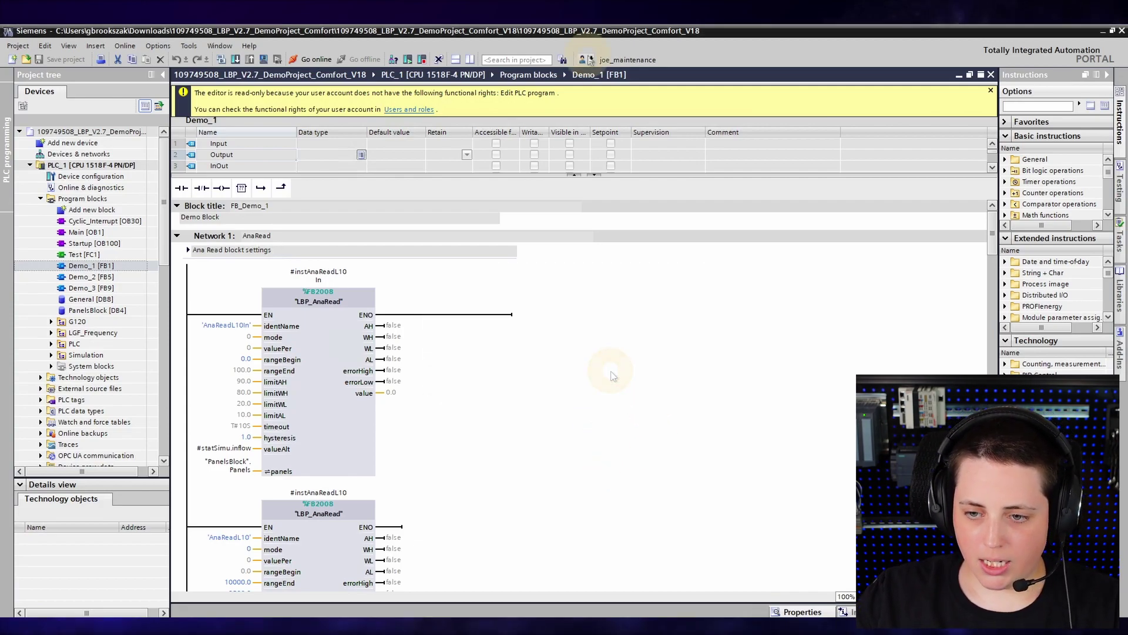
pyautogui.click(588, 60)
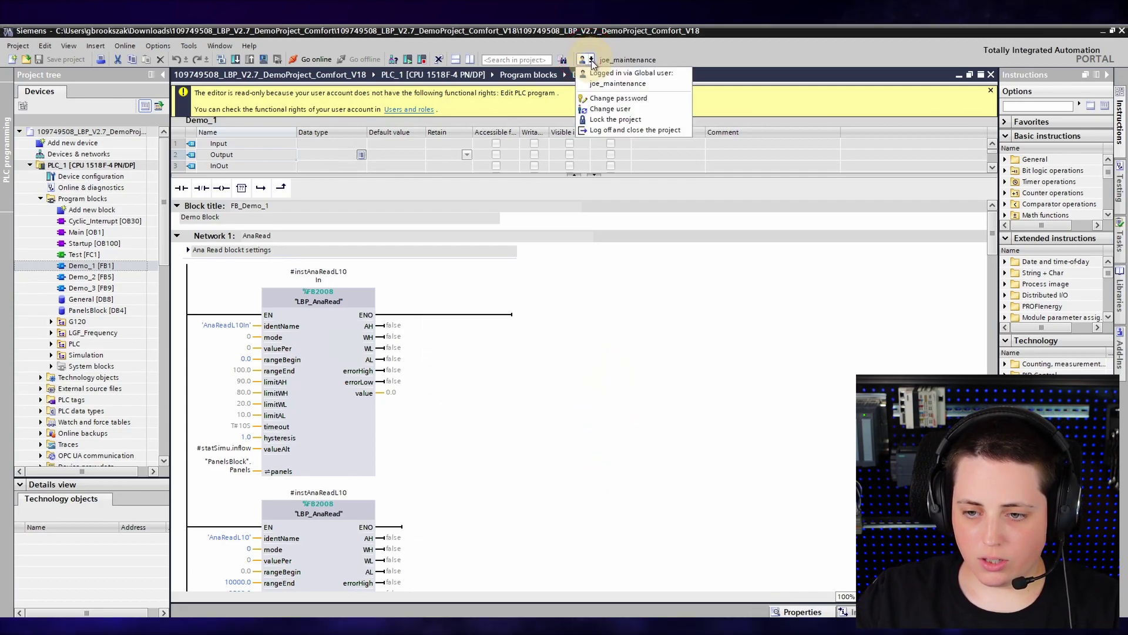
pyautogui.click(610, 110)
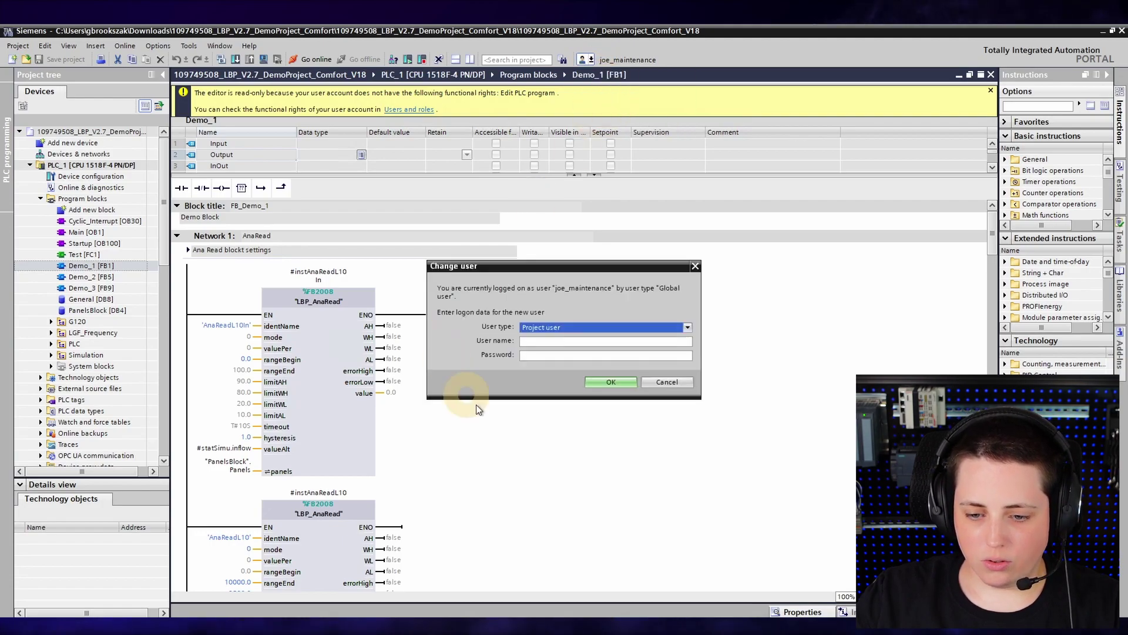
# - Log on as the engineer's global user and clear Demo_1's rangeEnd value to retype it
pyautogui.click(568, 327)
pyautogui.click(567, 346)
pyautogui.click(696, 266)
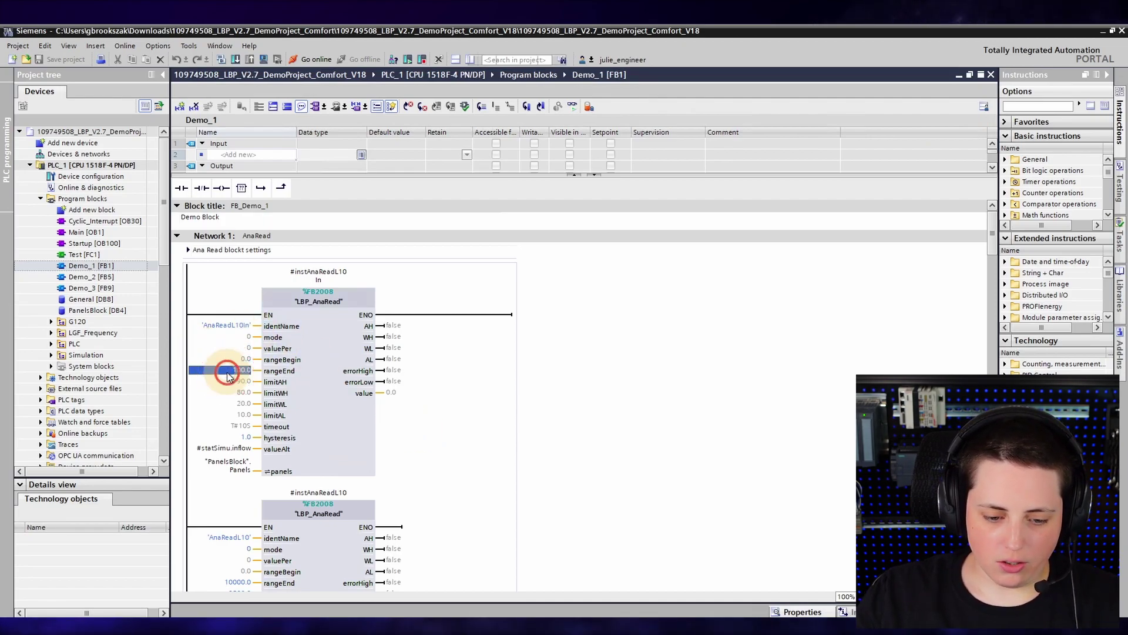
pyautogui.press('BackSpace')
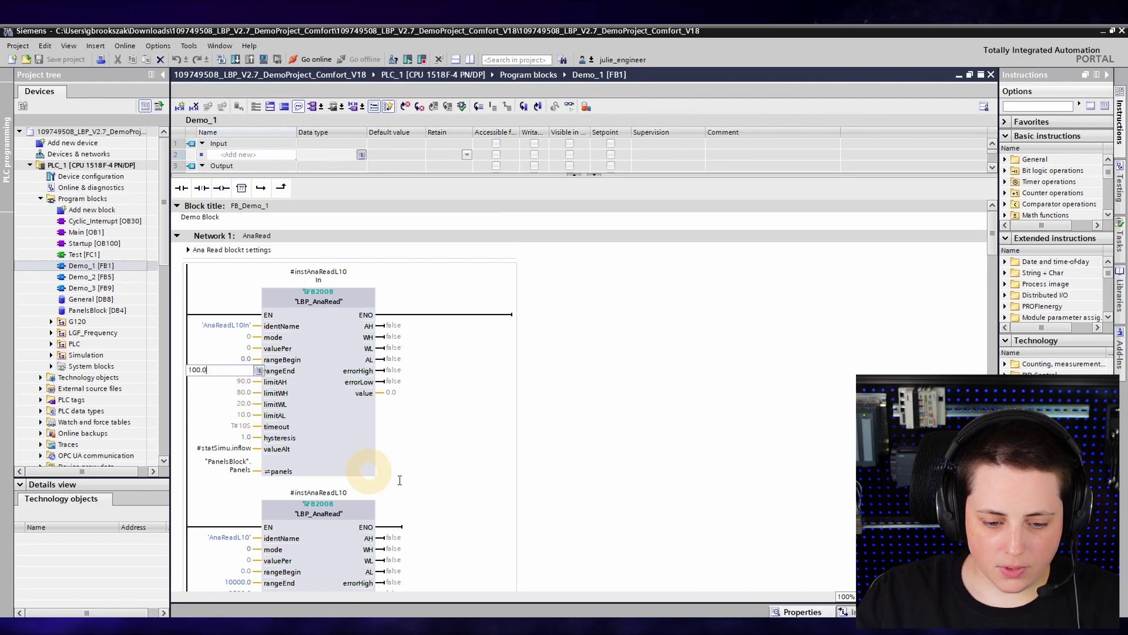